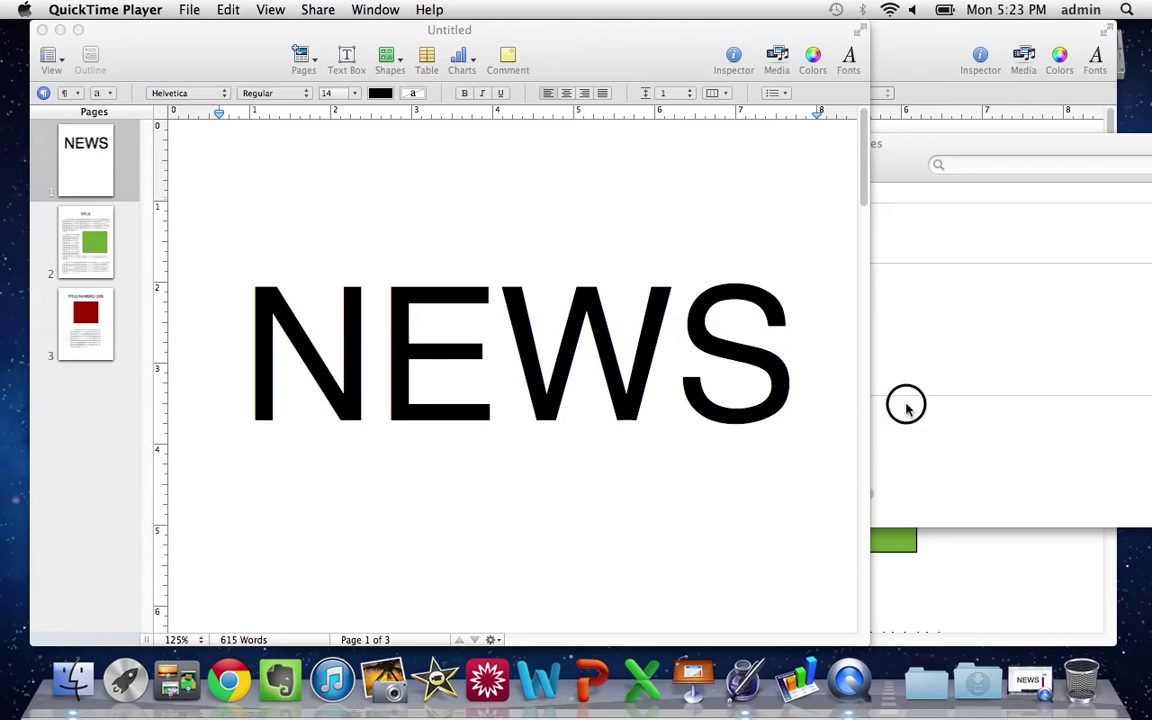
Browse the newsletter's cover, page 2 and page 3, ending on the page 2 article
{"action": "left_click", "coordinate": [313, 267]}
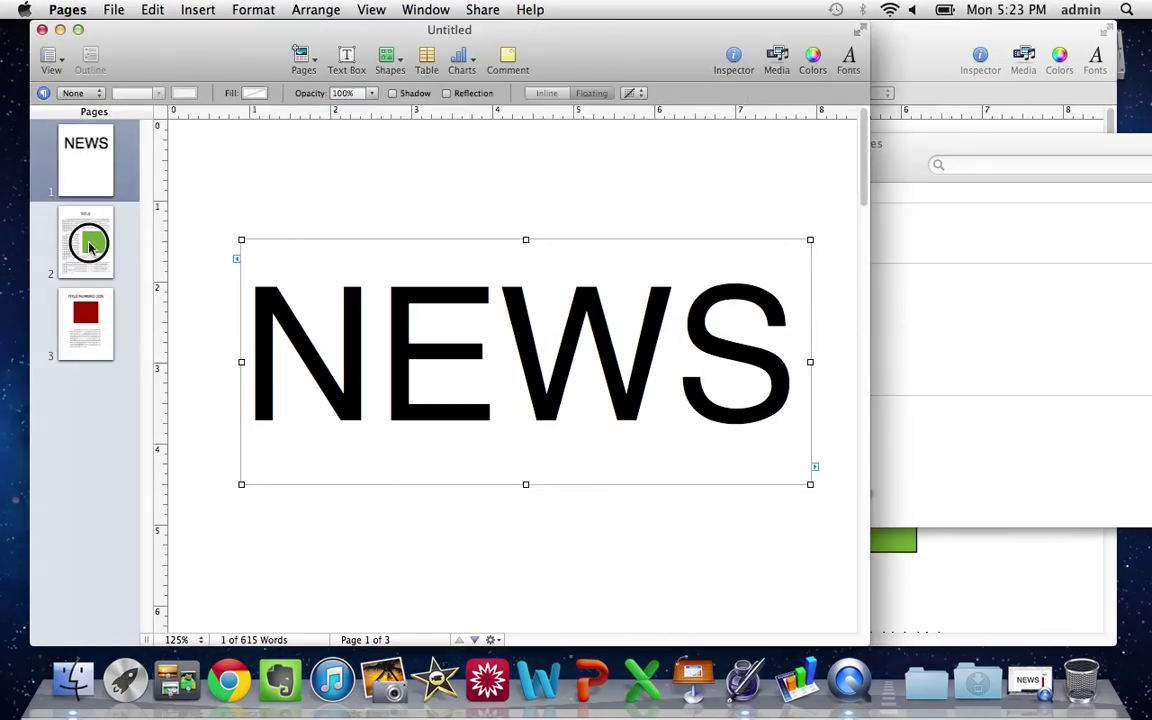
{"action": "left_click", "coordinate": [88, 246]}
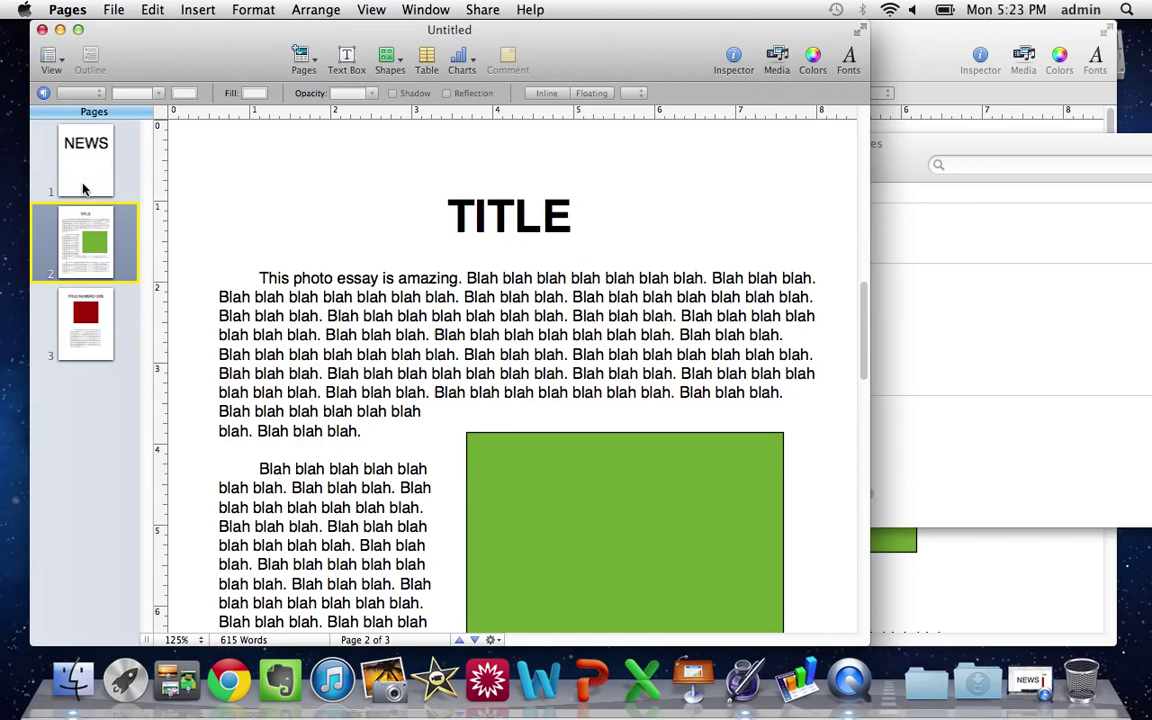
{"action": "left_click", "coordinate": [84, 186]}
{"action": "left_click", "coordinate": [86, 244]}
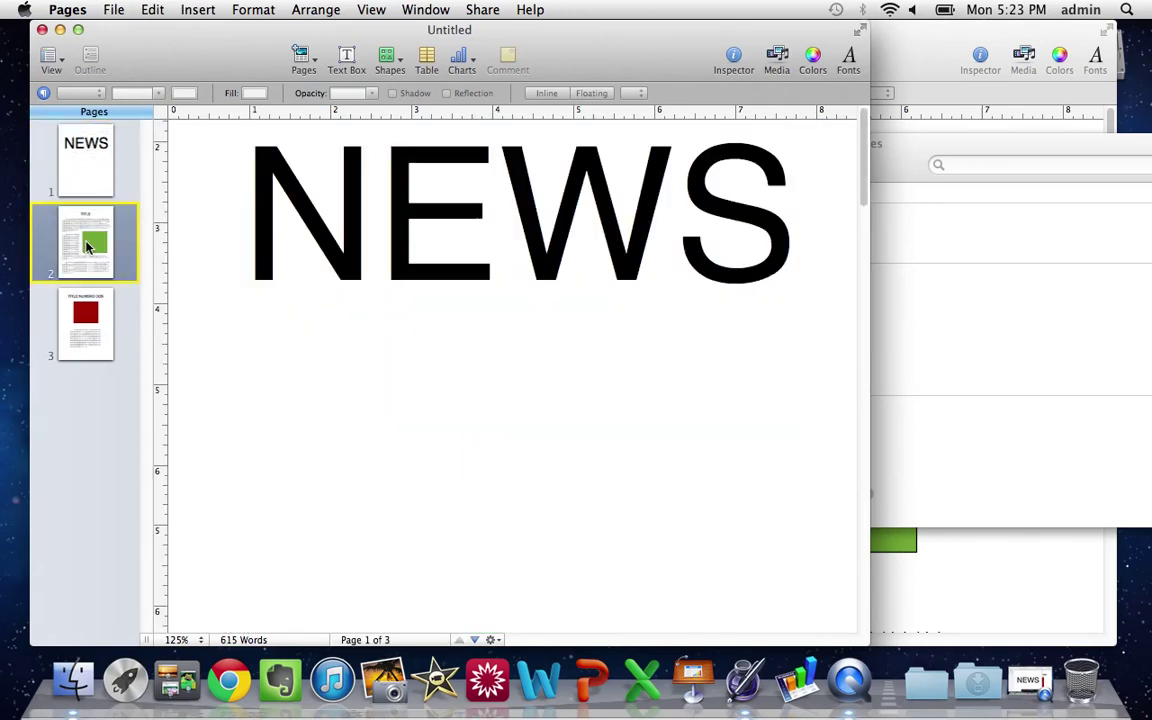
{"action": "left_click", "coordinate": [90, 306]}
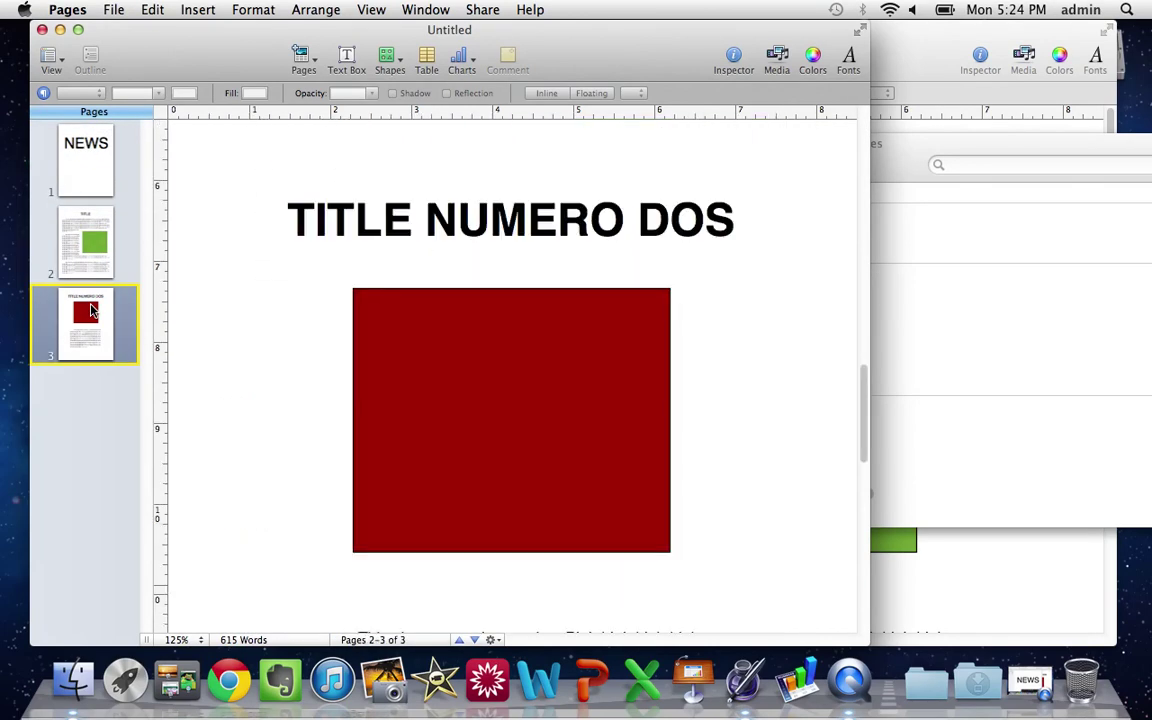
{"action": "left_click", "coordinate": [90, 262]}
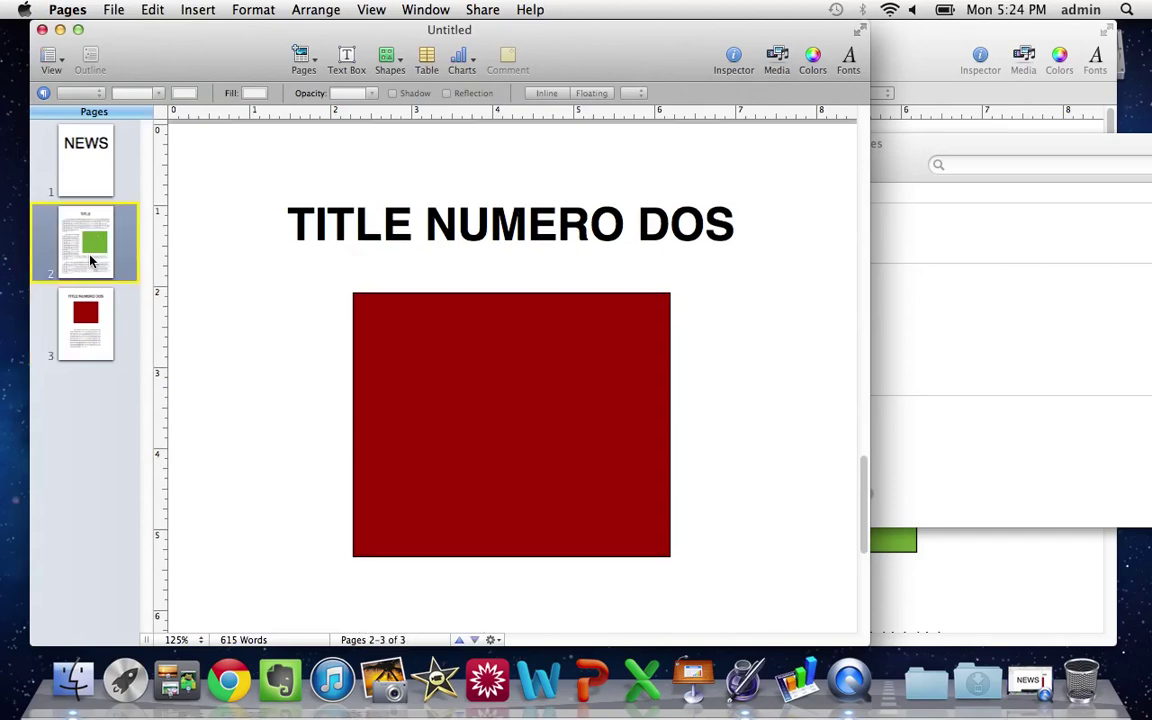
Resize the page 2 article box's bottom edge to just below the last paragraph (7.38 × 8.86 in)
{"action": "scroll", "coordinate": [487, 325], "scroll_direction": "down", "scroll_amount": 10}
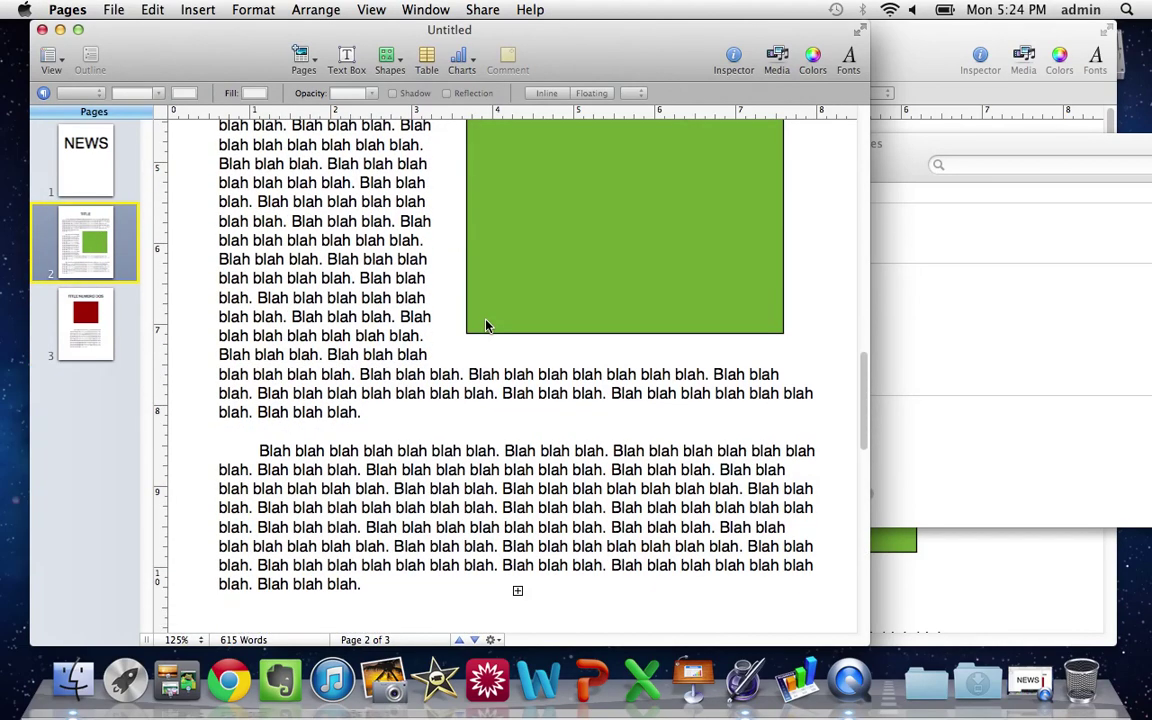
{"action": "scroll", "coordinate": [487, 325], "scroll_direction": "down", "scroll_amount": 3}
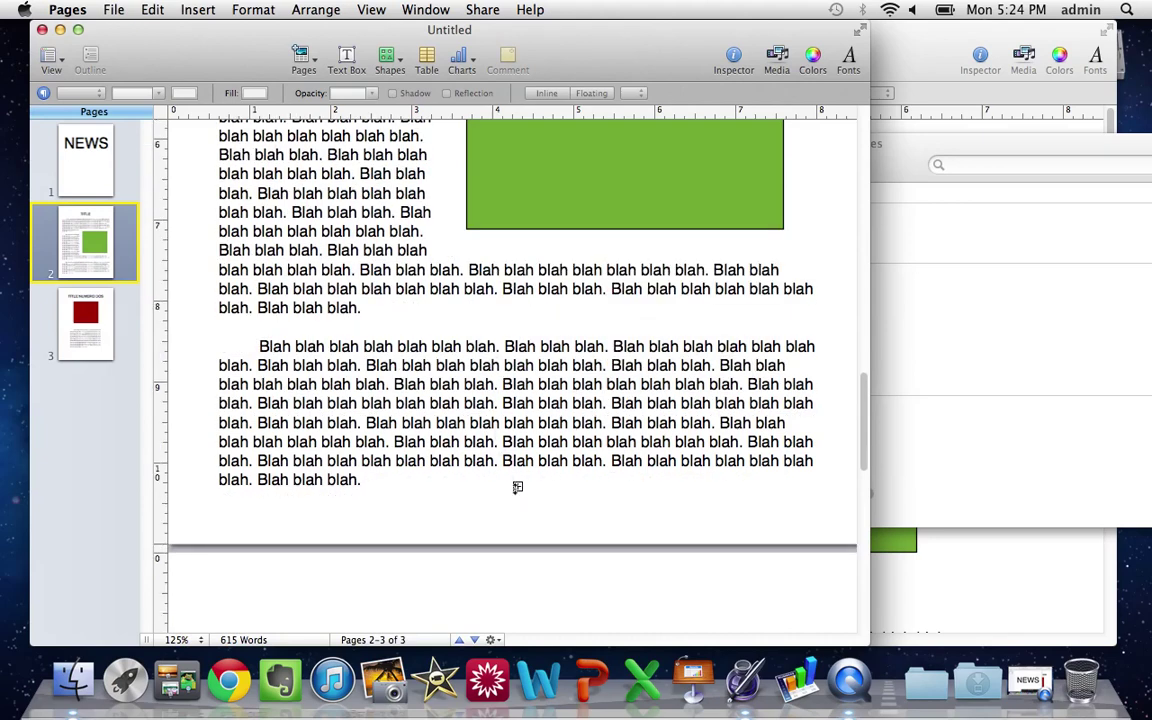
{"action": "mouse_move", "coordinate": [517, 489]}
{"action": "left_mouse_down"}
{"action": "mouse_move", "coordinate": [521, 447]}
{"action": "mouse_move", "coordinate": [517, 498]}
{"action": "left_mouse_up"}
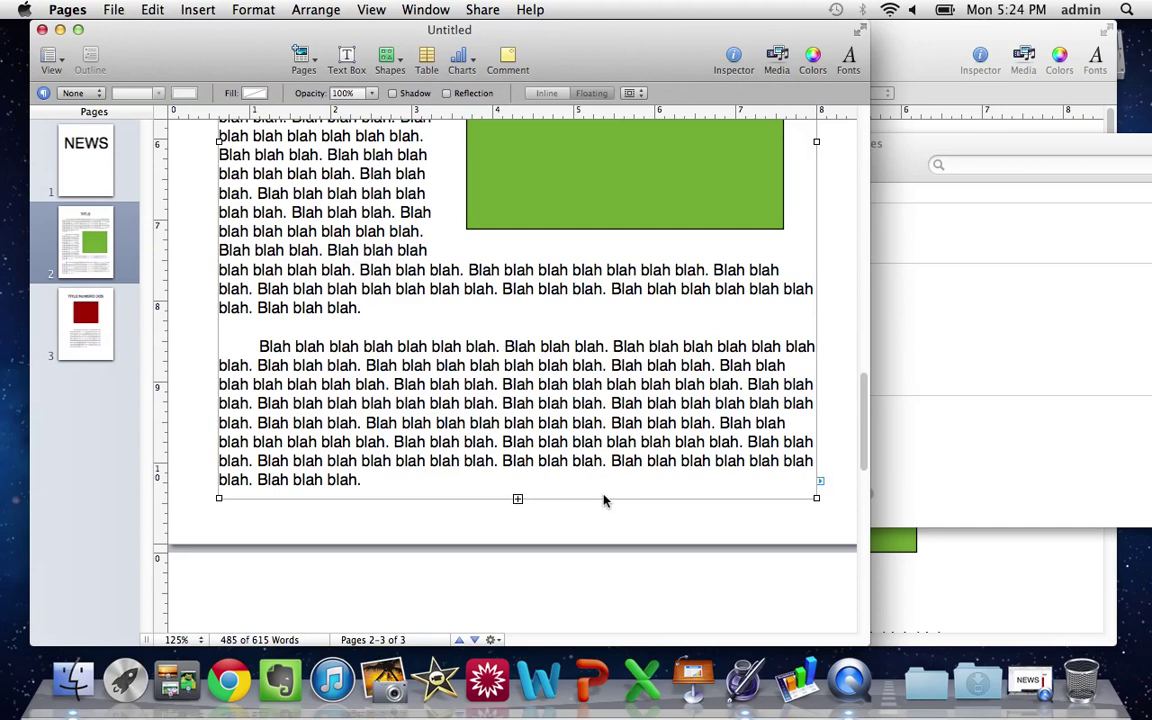
{"action": "left_click_drag", "start_coordinate": [517, 497], "coordinate": [517, 449]}
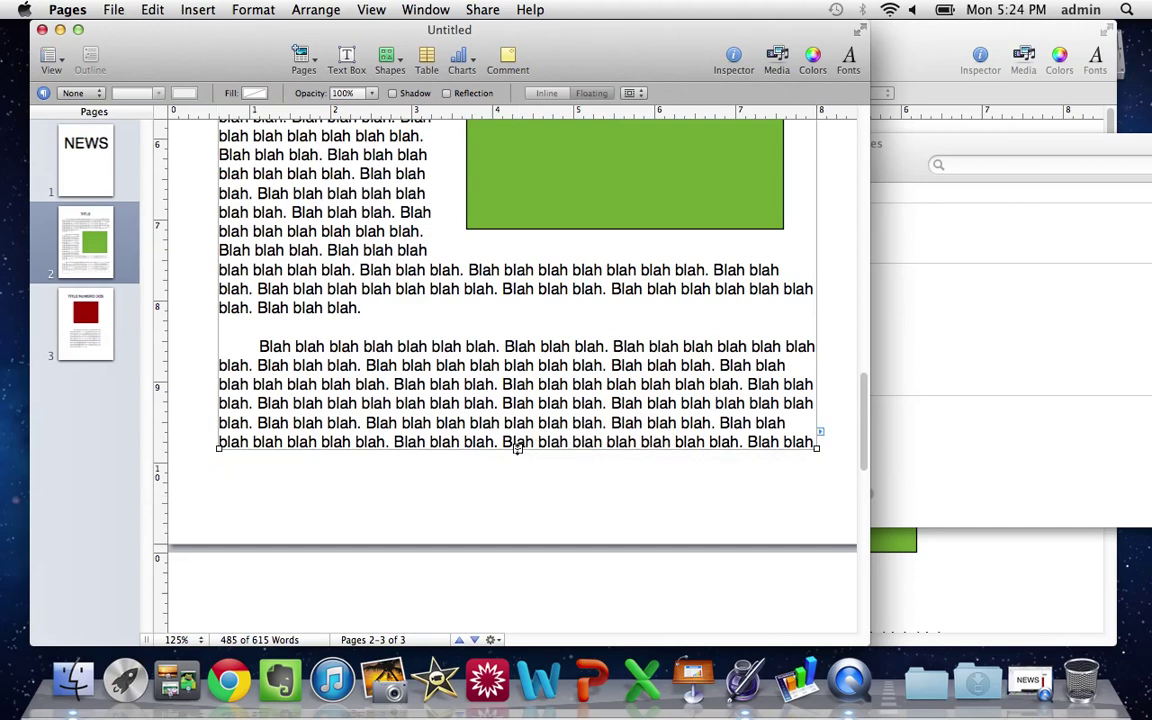
{"action": "left_click_drag", "start_coordinate": [517, 449], "coordinate": [517, 500]}
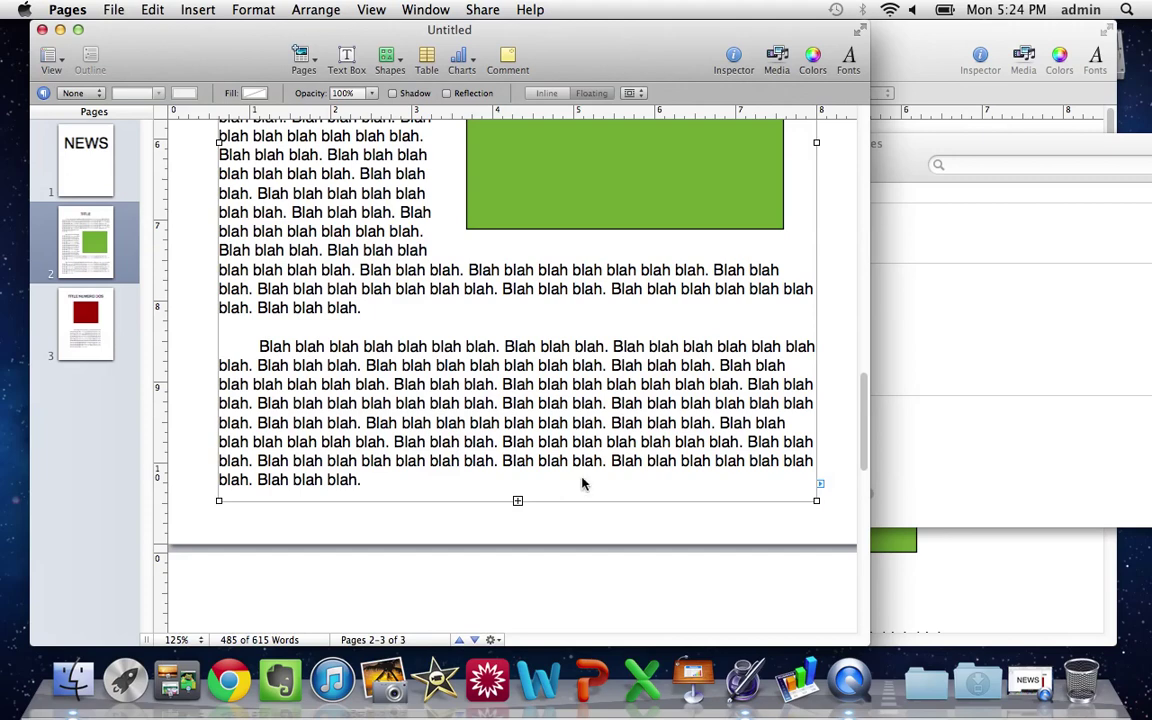
Insert a blank page after page 3 and place a new empty text box on page 4
{"action": "scroll", "coordinate": [583, 484], "scroll_direction": "down", "scroll_amount": 3}
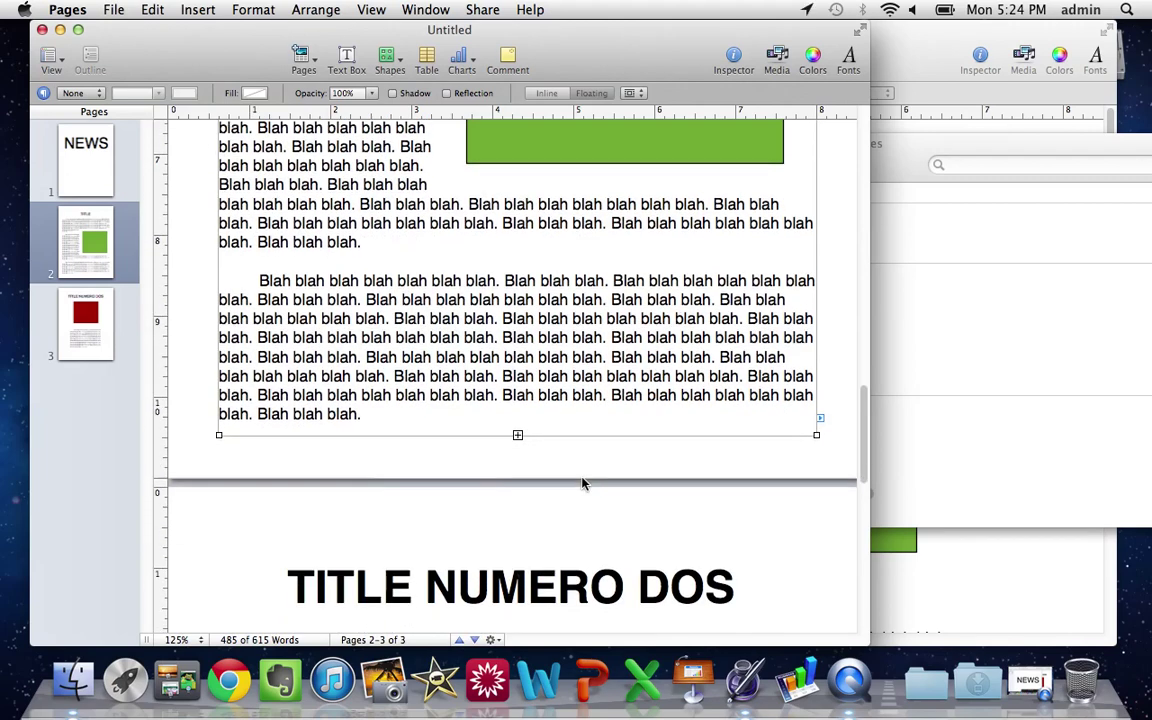
{"action": "scroll", "coordinate": [583, 484], "scroll_direction": "down", "scroll_amount": 5}
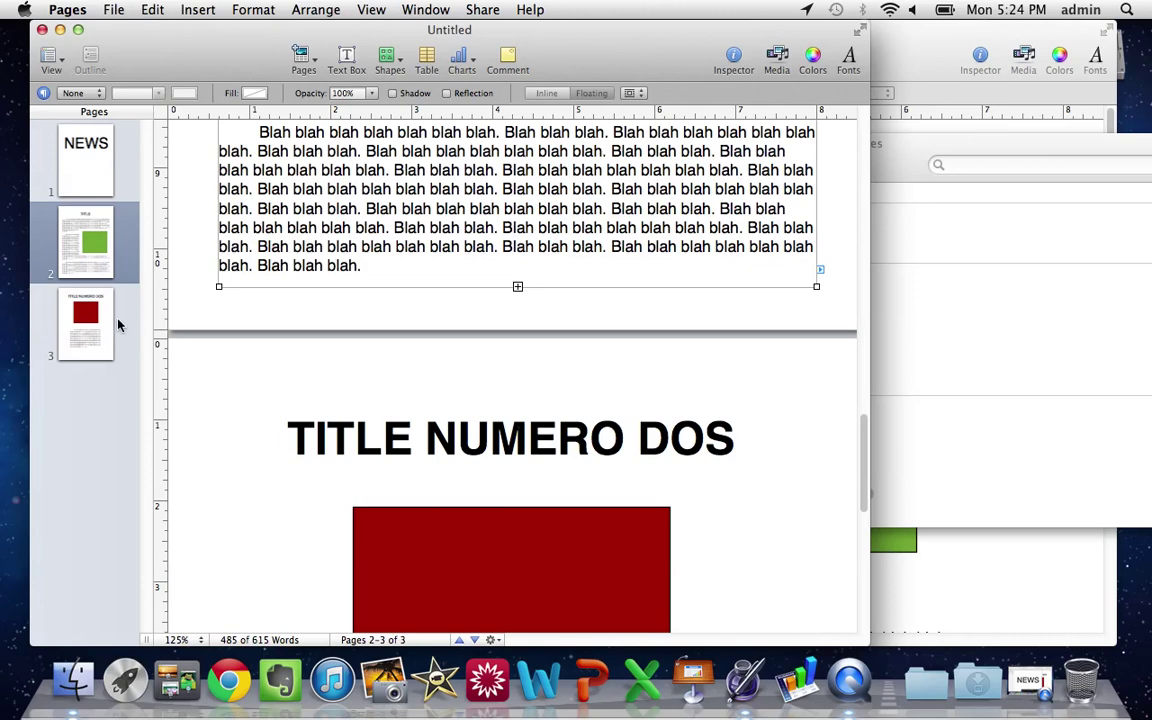
{"action": "scroll", "coordinate": [410, 460], "scroll_direction": "down", "scroll_amount": 10}
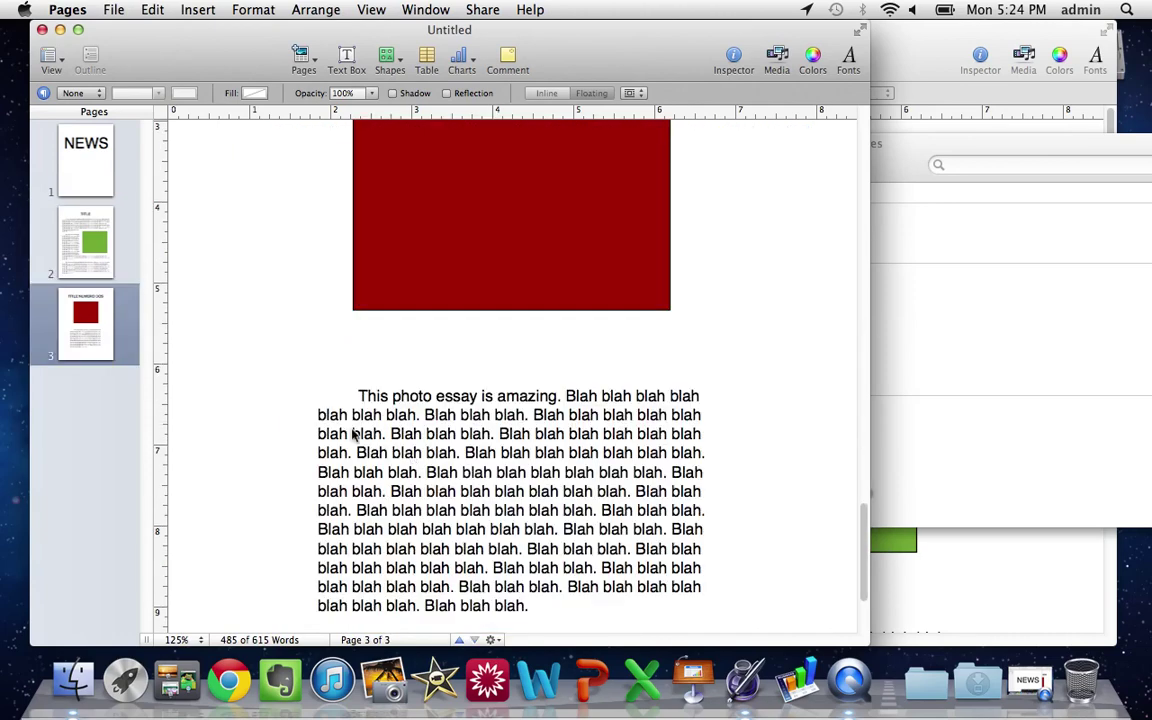
{"action": "left_click", "coordinate": [304, 60]}
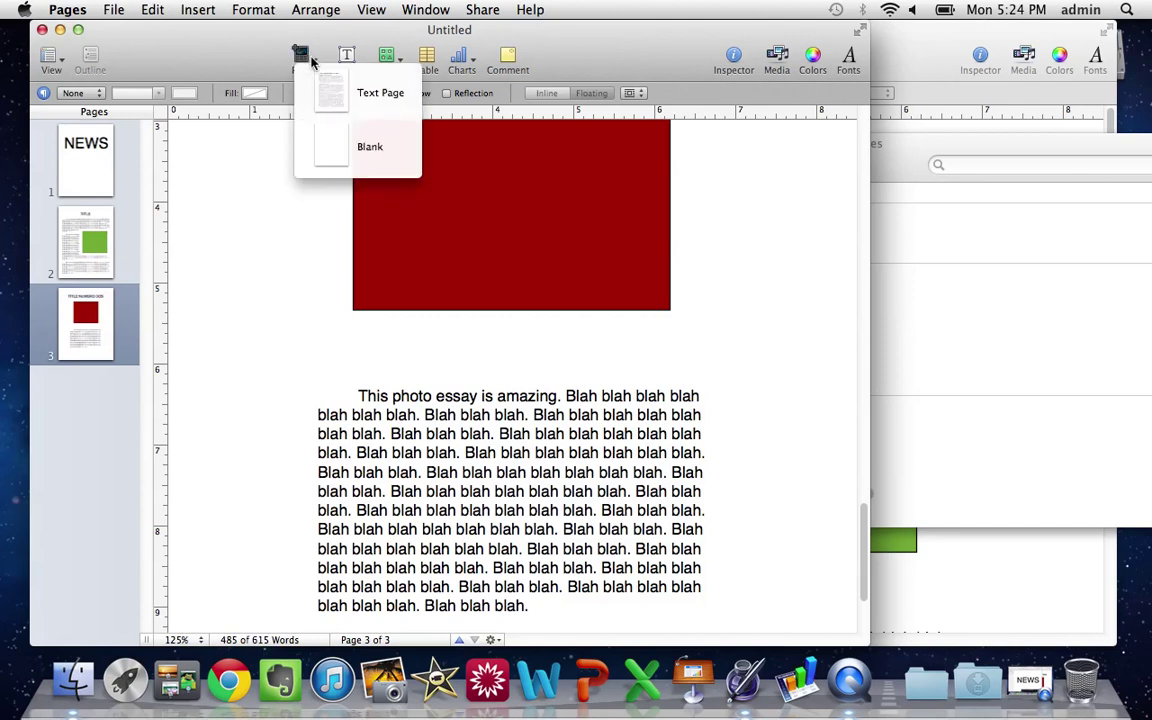
{"action": "left_click", "coordinate": [319, 144]}
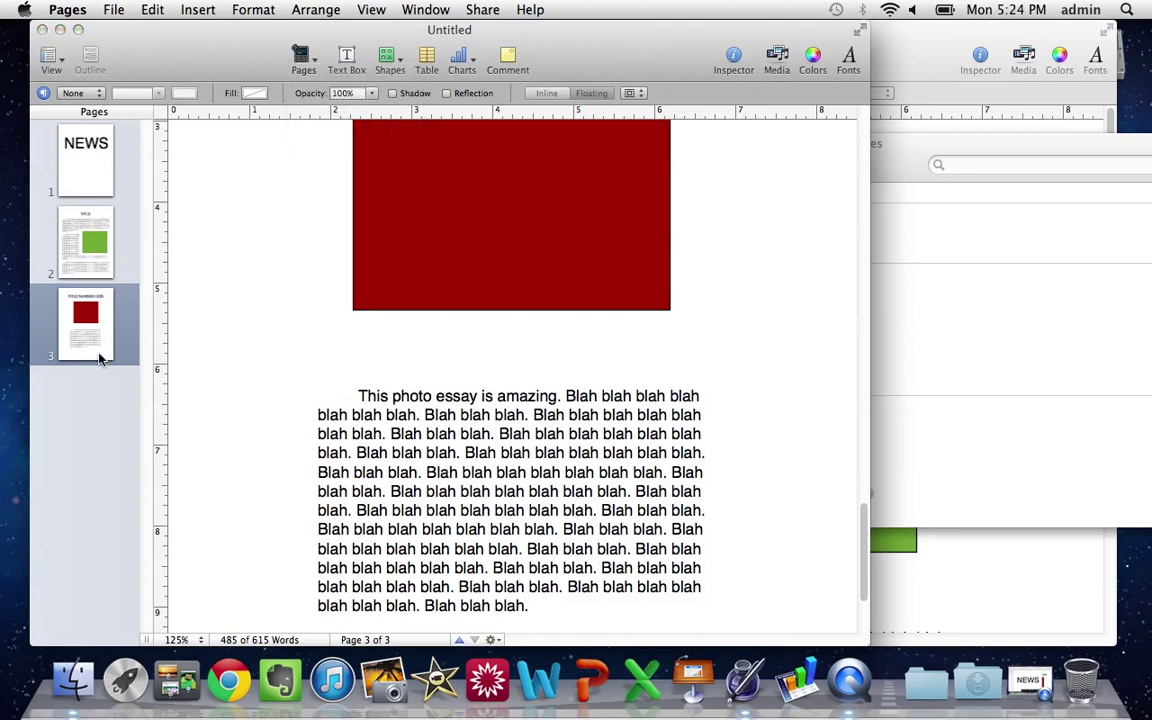
{"action": "left_click", "coordinate": [350, 60]}
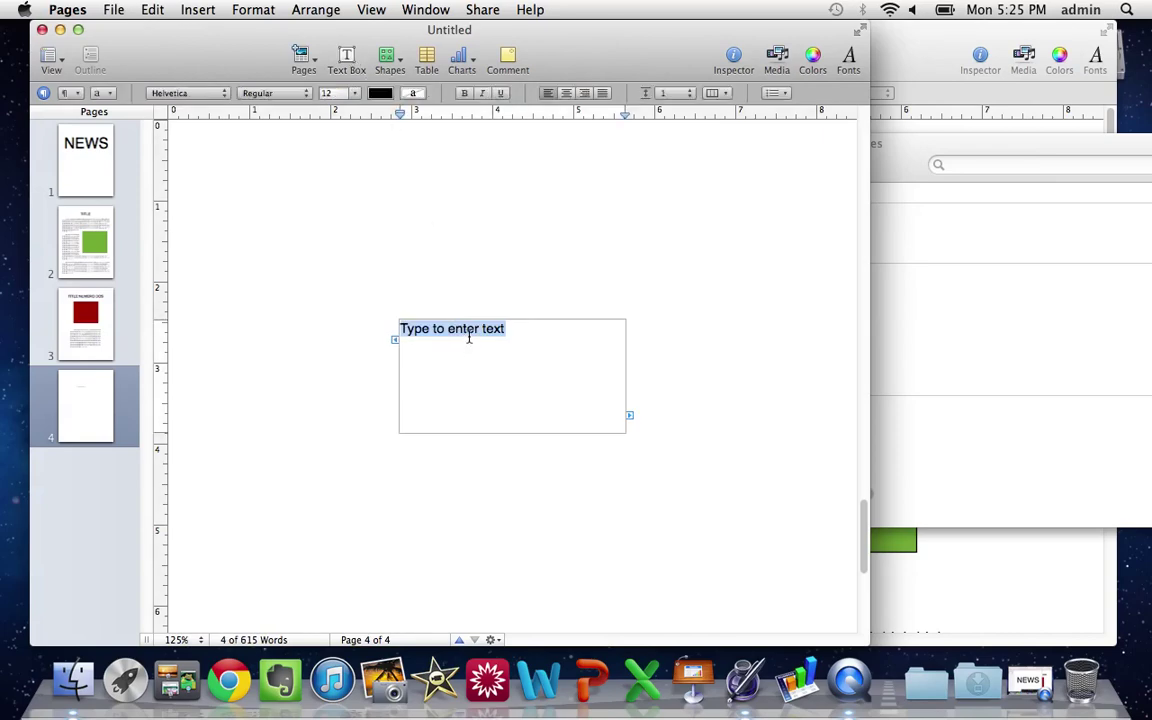
Select the page 2 article text box as an object and check where its text ends near the page break
{"action": "scroll", "coordinate": [470, 332], "scroll_direction": "up", "scroll_amount": 5}
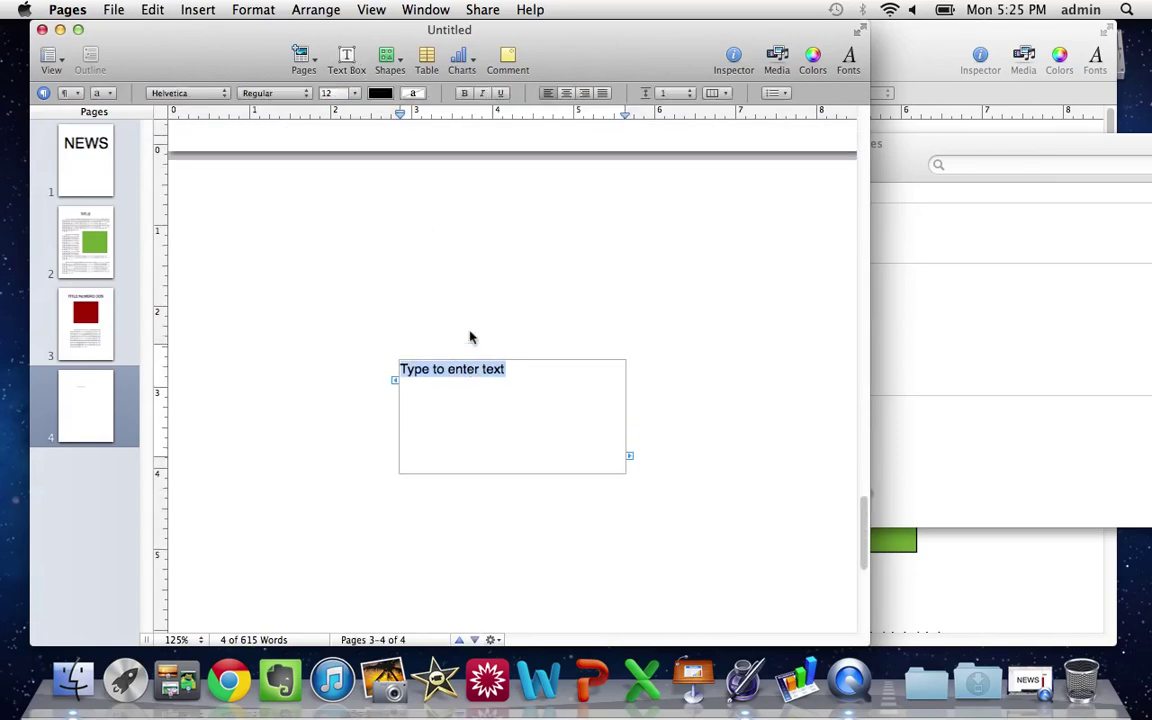
{"action": "scroll", "coordinate": [470, 337], "scroll_direction": "up", "scroll_amount": 10}
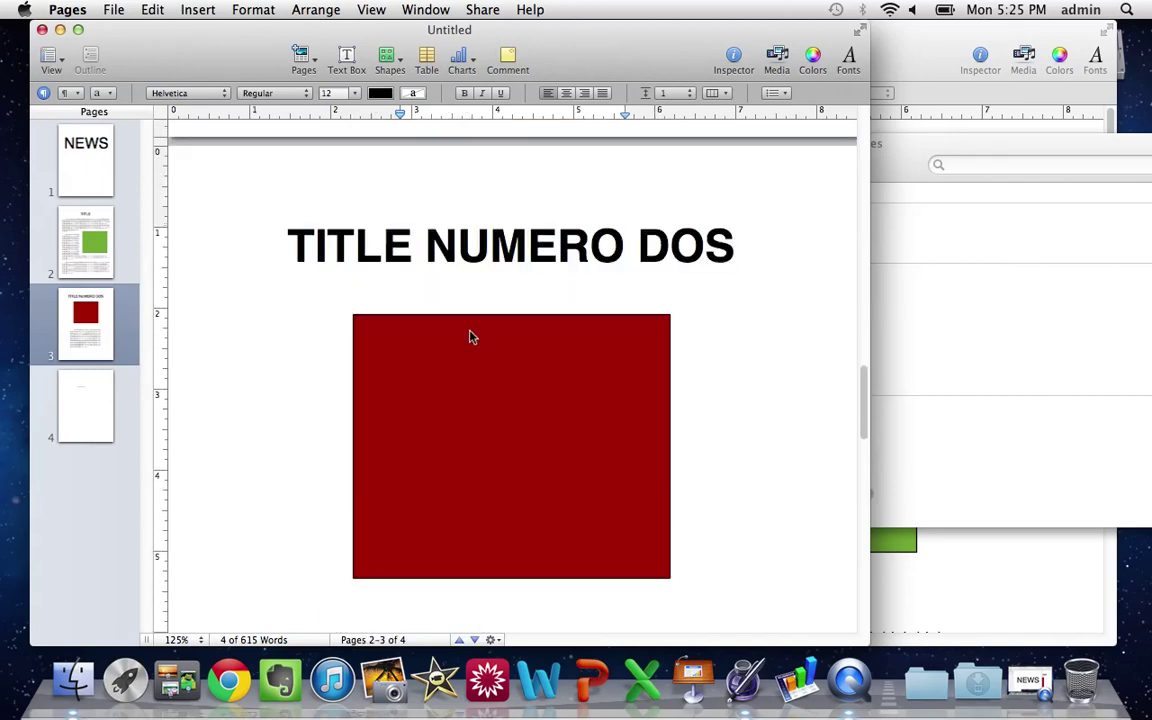
{"action": "scroll", "coordinate": [470, 337], "scroll_direction": "up", "scroll_amount": 6}
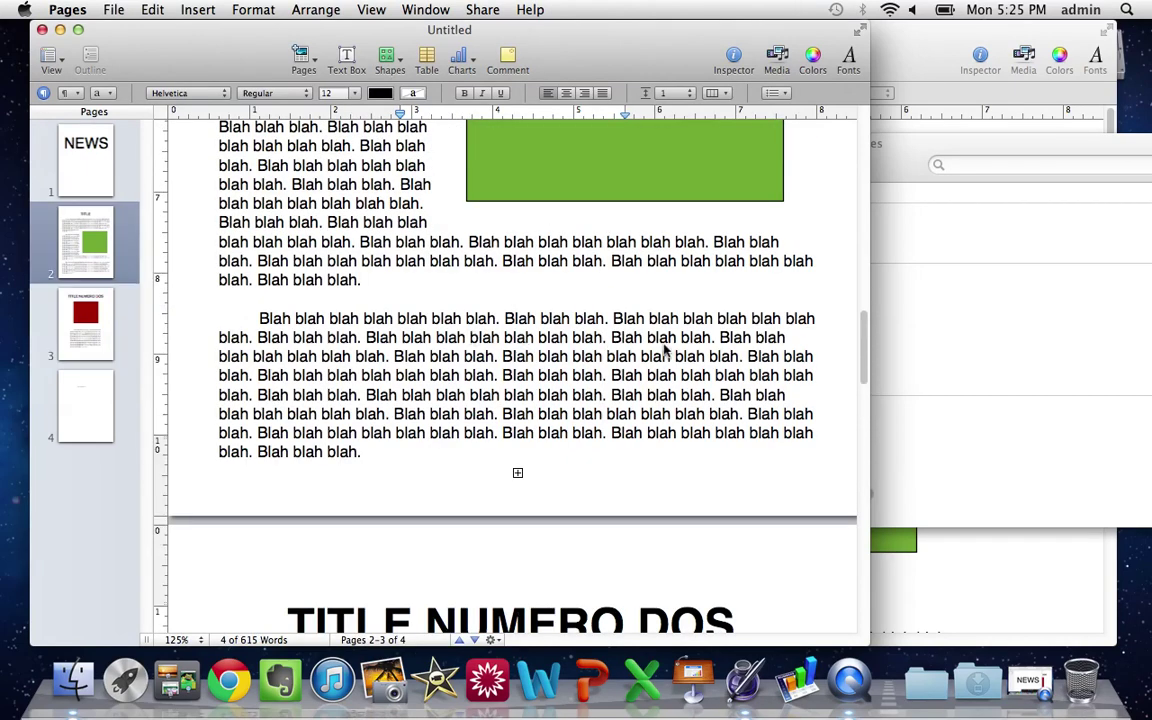
{"action": "left_click", "coordinate": [672, 370]}
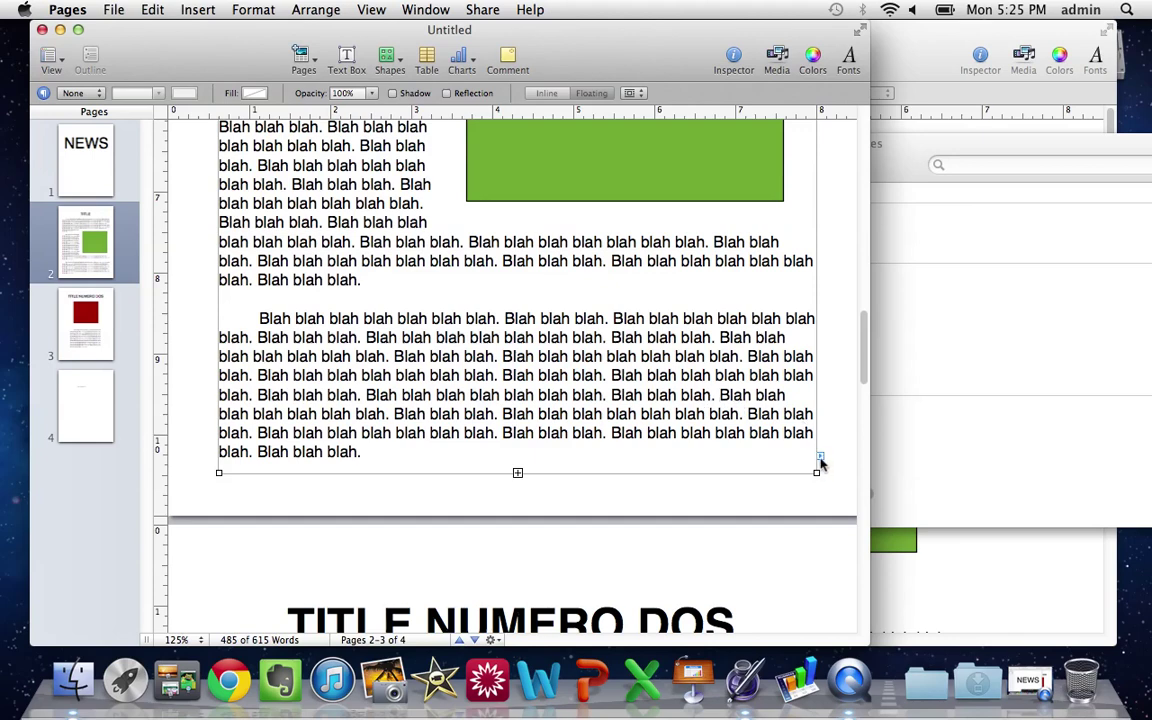
{"action": "scroll", "coordinate": [789, 430], "scroll_direction": "down", "scroll_amount": 2}
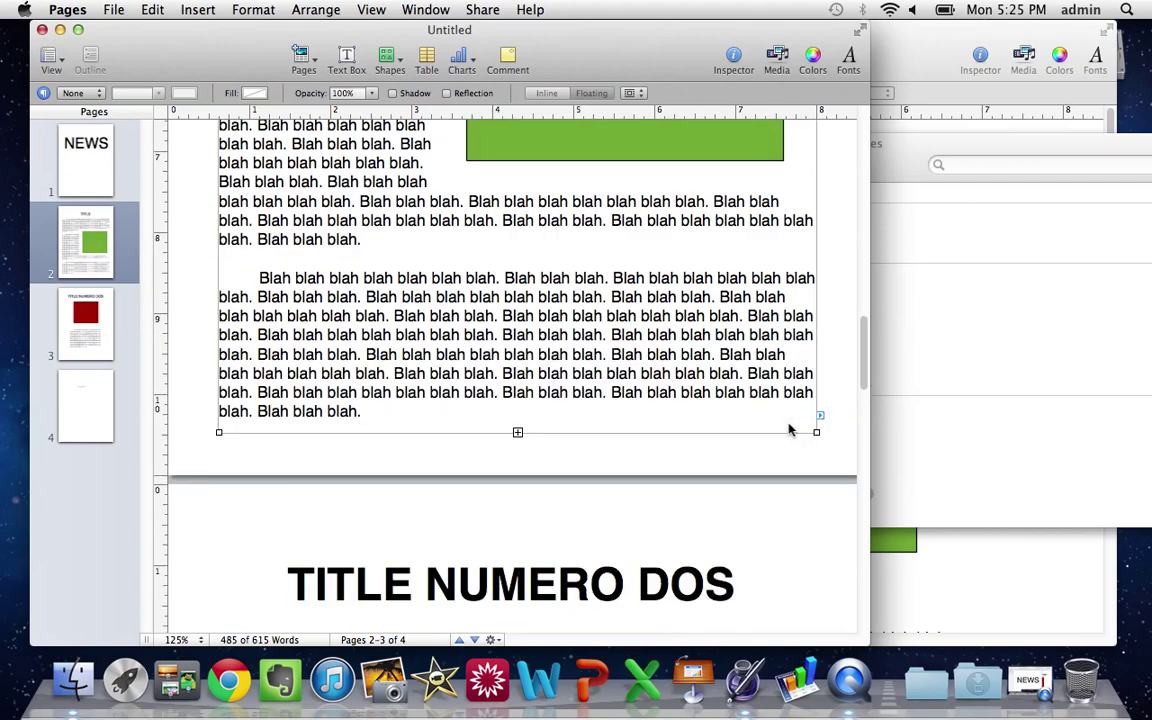
{"action": "scroll", "coordinate": [789, 430], "scroll_direction": "up", "scroll_amount": 6}
{"action": "scroll", "coordinate": [789, 430], "scroll_direction": "up", "scroll_amount": 5}
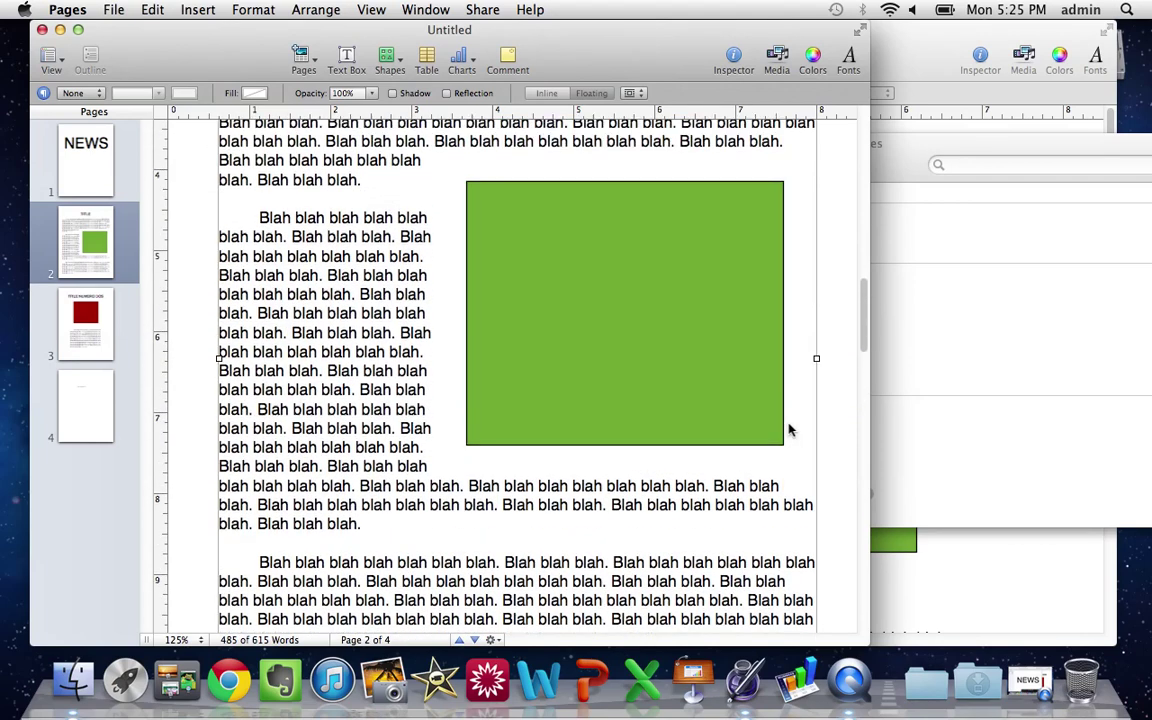
{"action": "scroll", "coordinate": [551, 336], "scroll_direction": "up", "scroll_amount": 6}
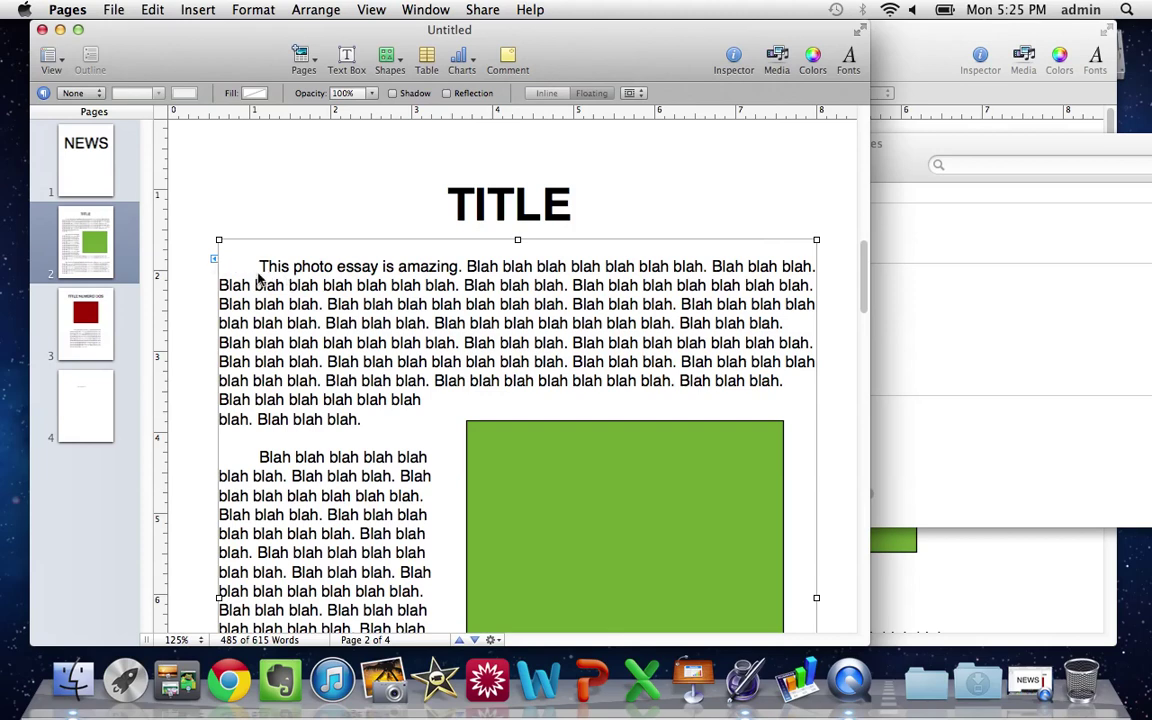
{"action": "scroll", "coordinate": [259, 280], "scroll_direction": "down", "scroll_amount": 15}
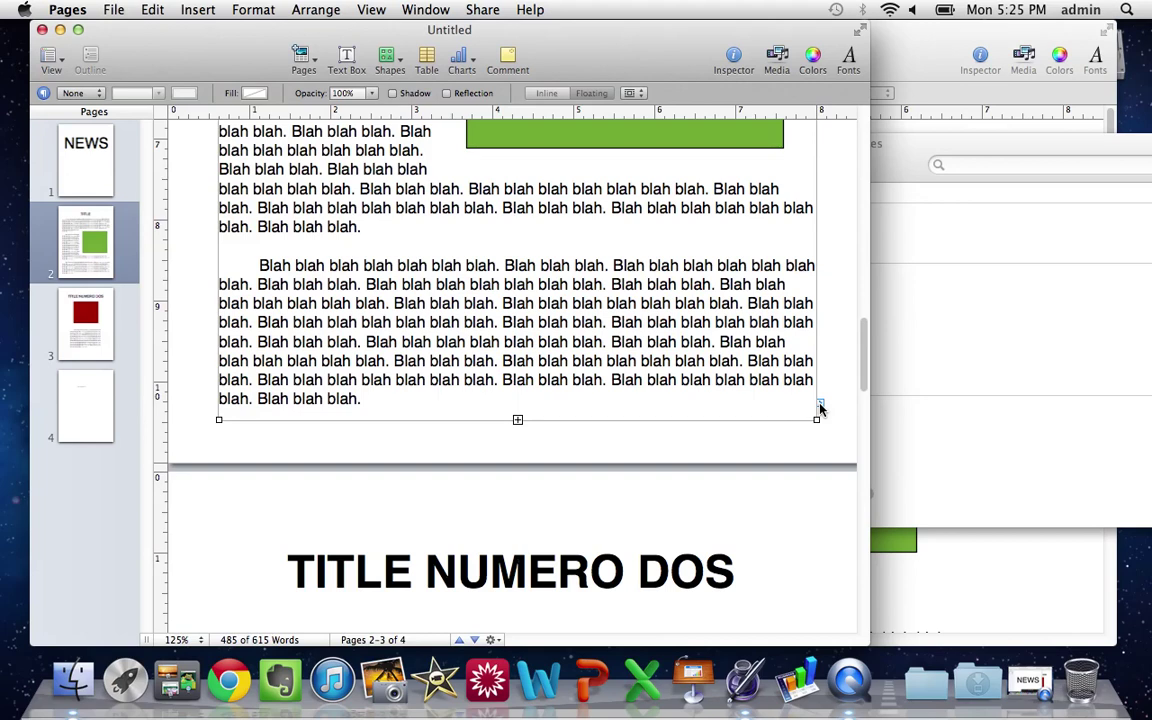
Start a text-box link from the page 2 article, bringing page 4's empty box into view
{"action": "left_click", "coordinate": [819, 405]}
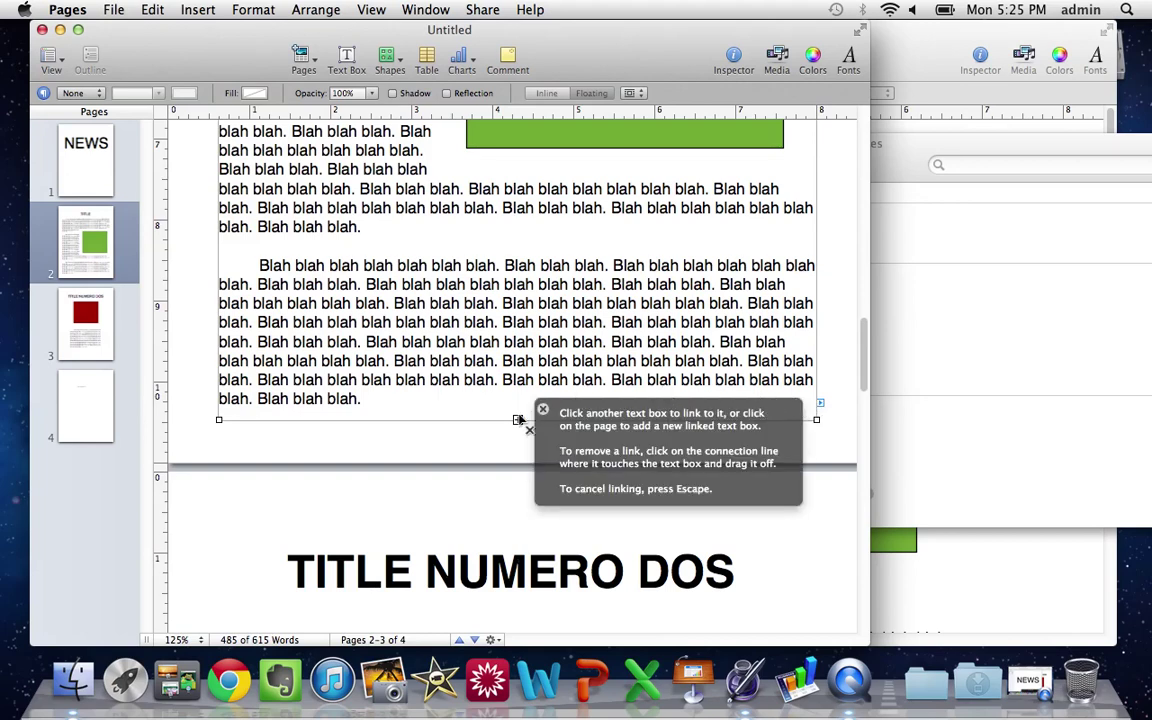
{"action": "scroll", "coordinate": [455, 443], "scroll_direction": "down", "scroll_amount": 5}
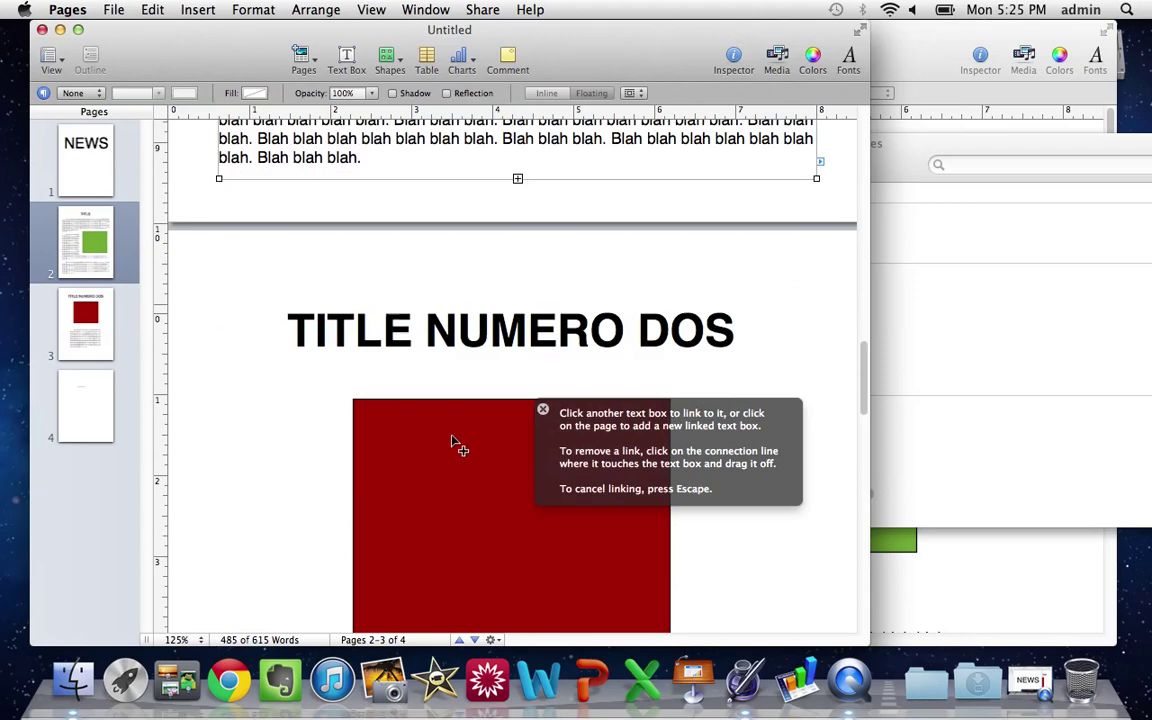
{"action": "scroll", "coordinate": [455, 443], "scroll_direction": "down", "scroll_amount": 15}
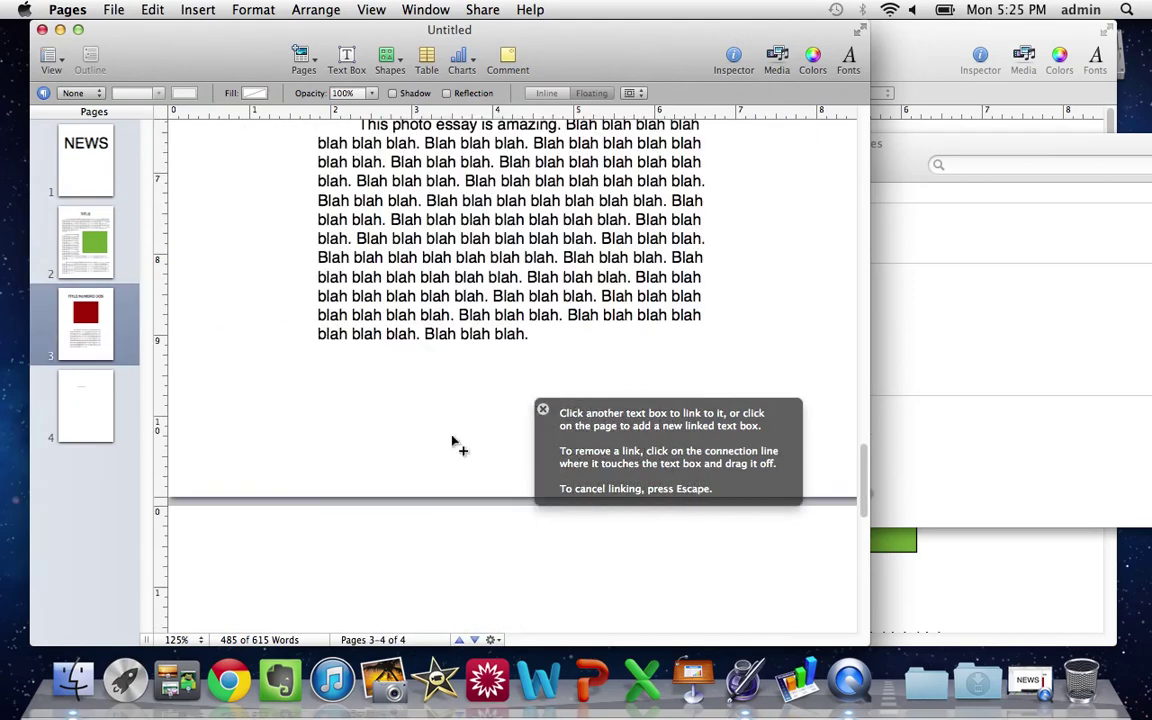
{"action": "scroll", "coordinate": [455, 443], "scroll_direction": "down", "scroll_amount": 3}
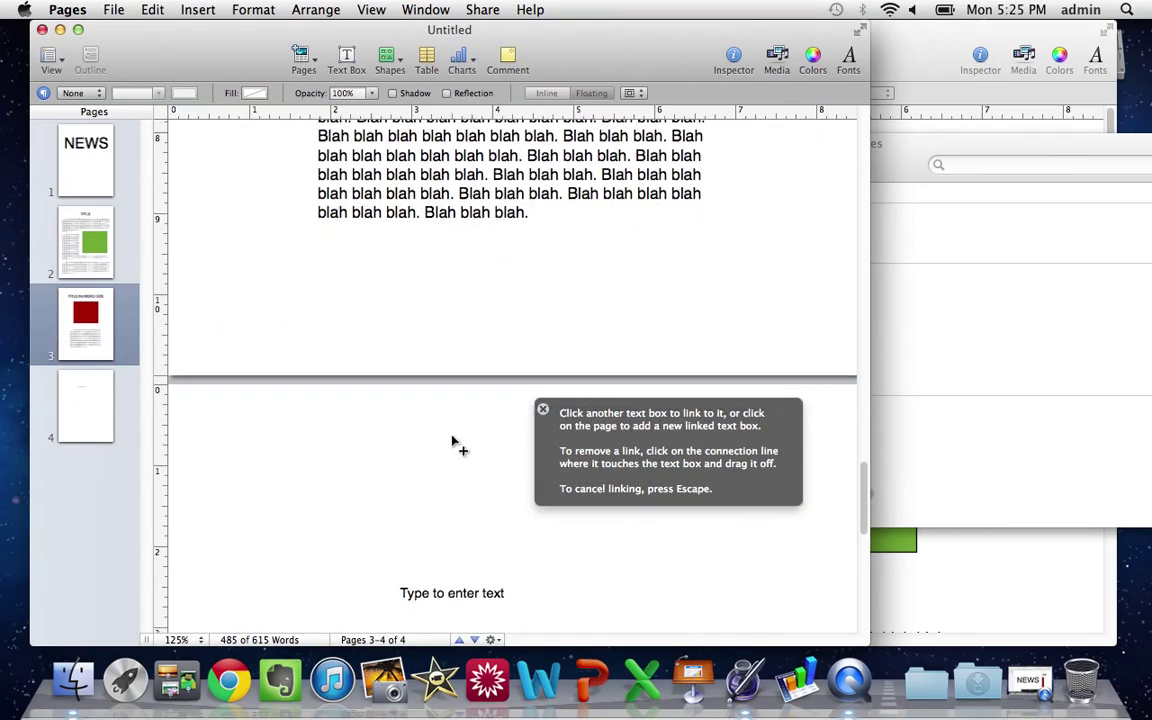
{"action": "scroll", "coordinate": [455, 443], "scroll_direction": "down", "scroll_amount": 5}
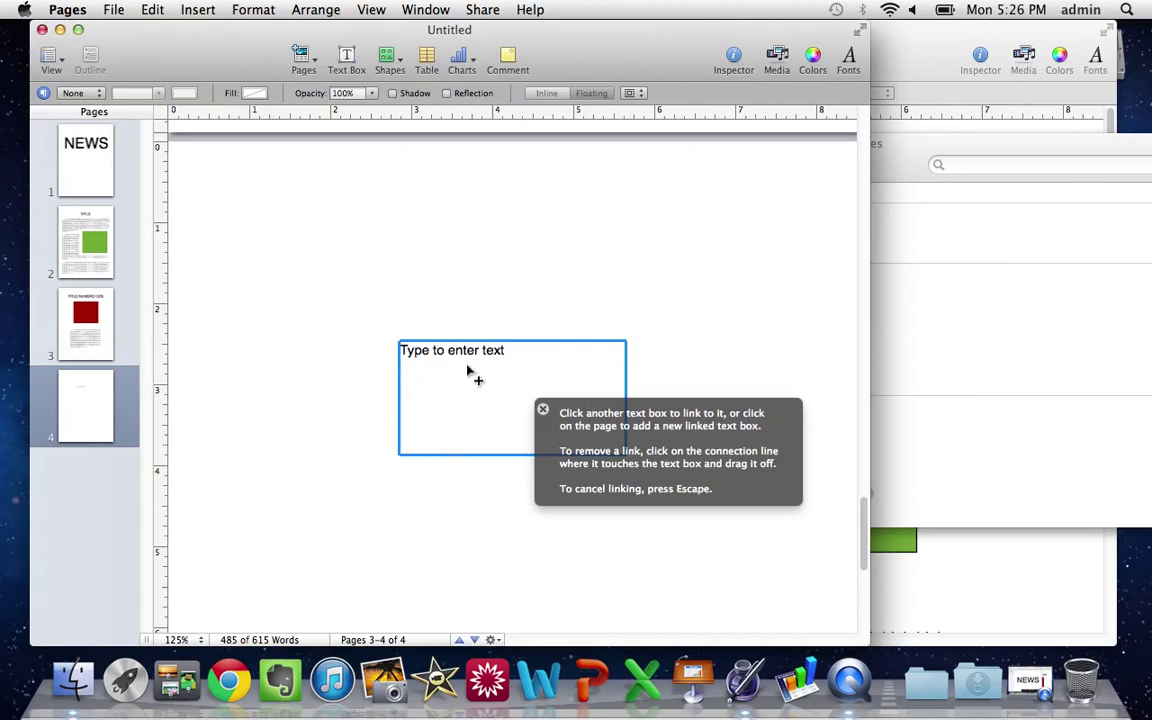
Link the page 4 text box to the article and enlarge it up and to the left
{"action": "left_click", "coordinate": [467, 372]}
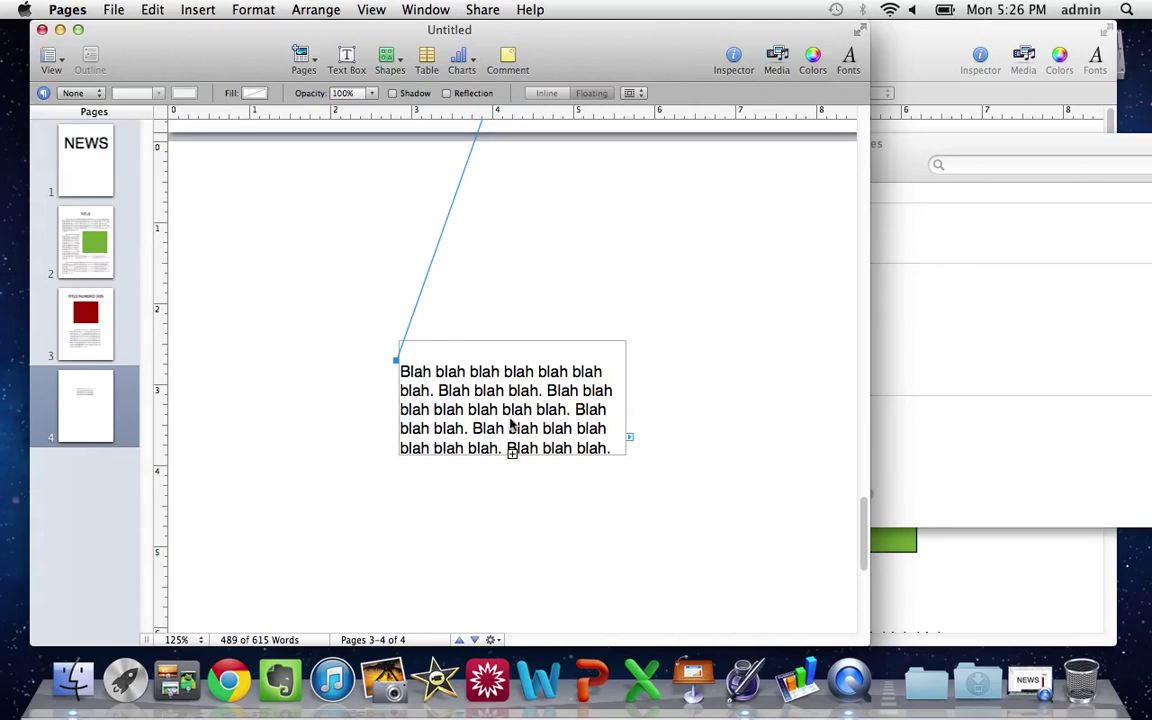
{"action": "left_click", "coordinate": [573, 433]}
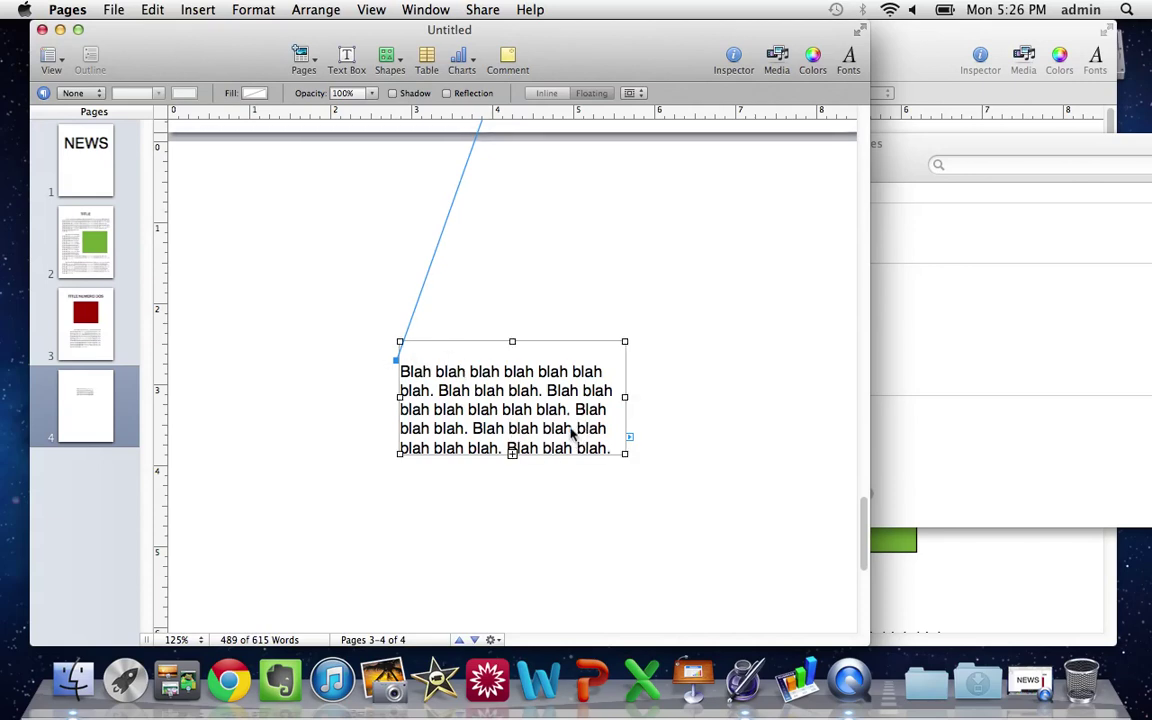
{"action": "left_click_drag", "start_coordinate": [400, 341], "coordinate": [271, 215]}
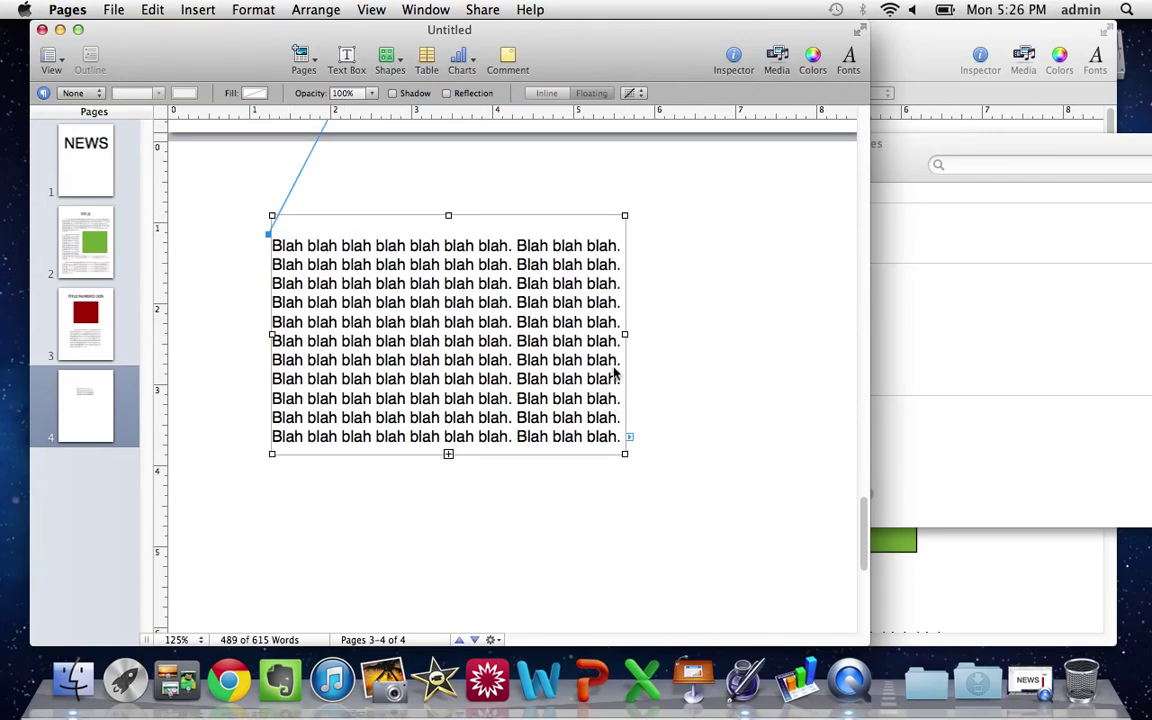
{"action": "left_click", "coordinate": [622, 344]}
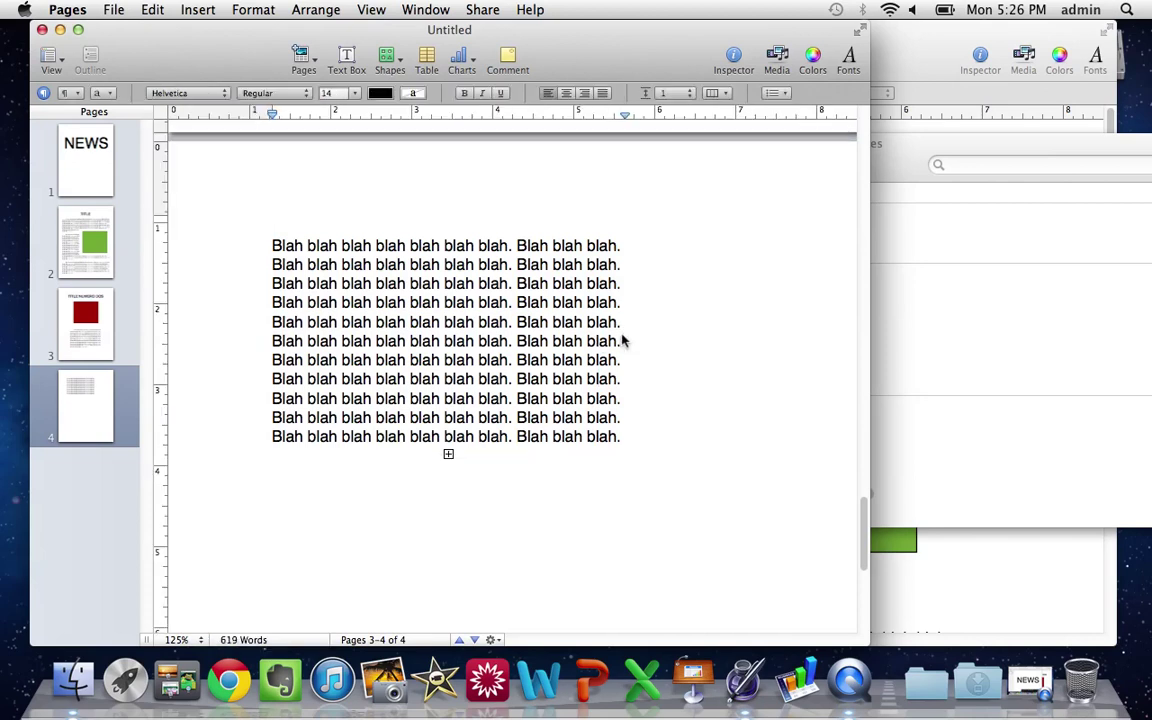
{"action": "left_click", "coordinate": [625, 341]}
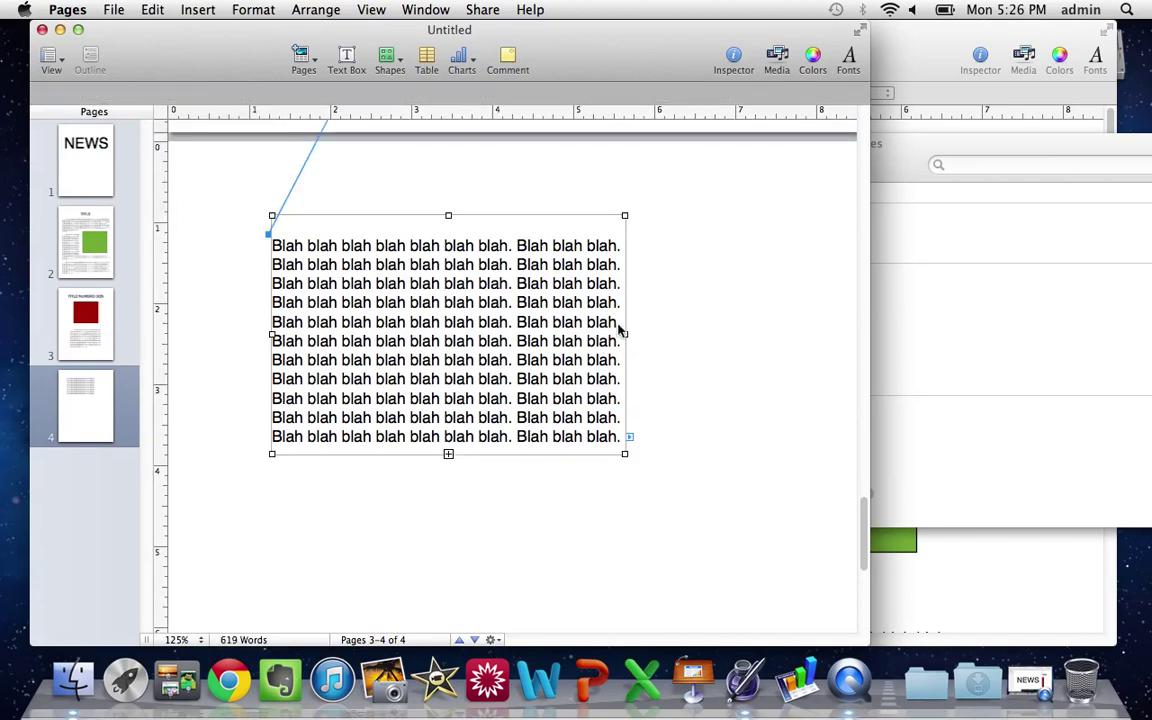
{"action": "left_click_drag", "start_coordinate": [625, 341], "coordinate": [752, 342]}
Indent the first line of the continued text on page 4 with a Tab
{"action": "left_click", "coordinate": [274, 246]}
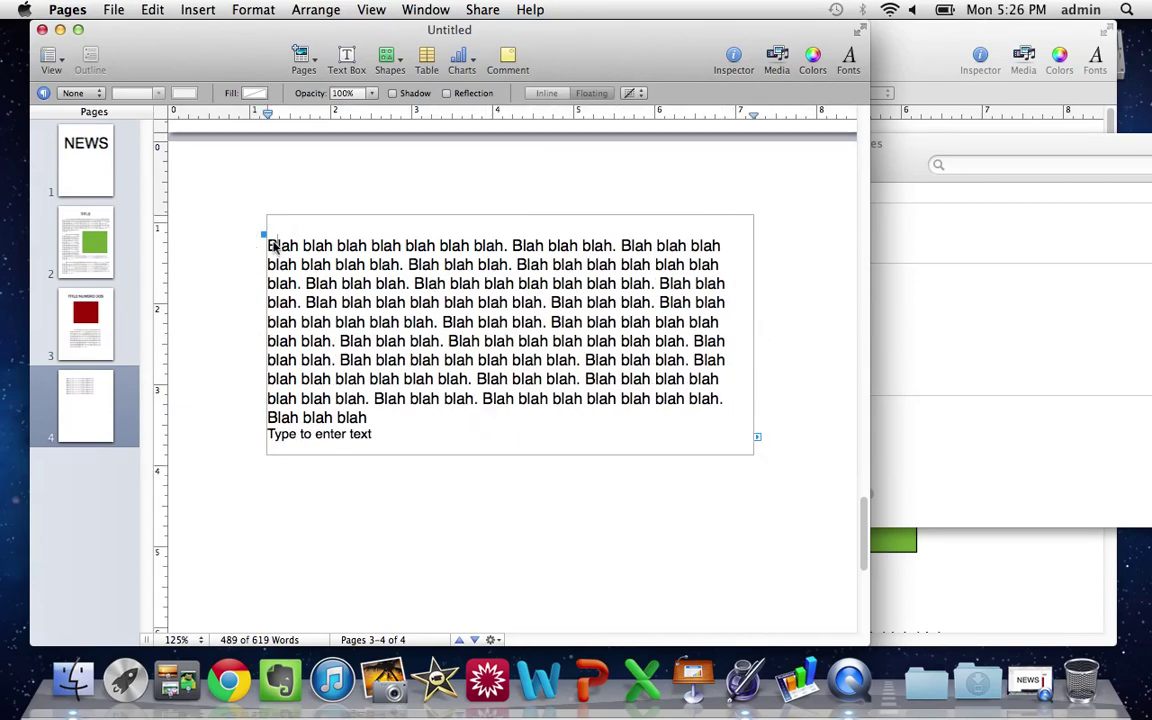
{"action": "key", "text": "Tab"}
{"action": "left_click", "coordinate": [366, 497]}
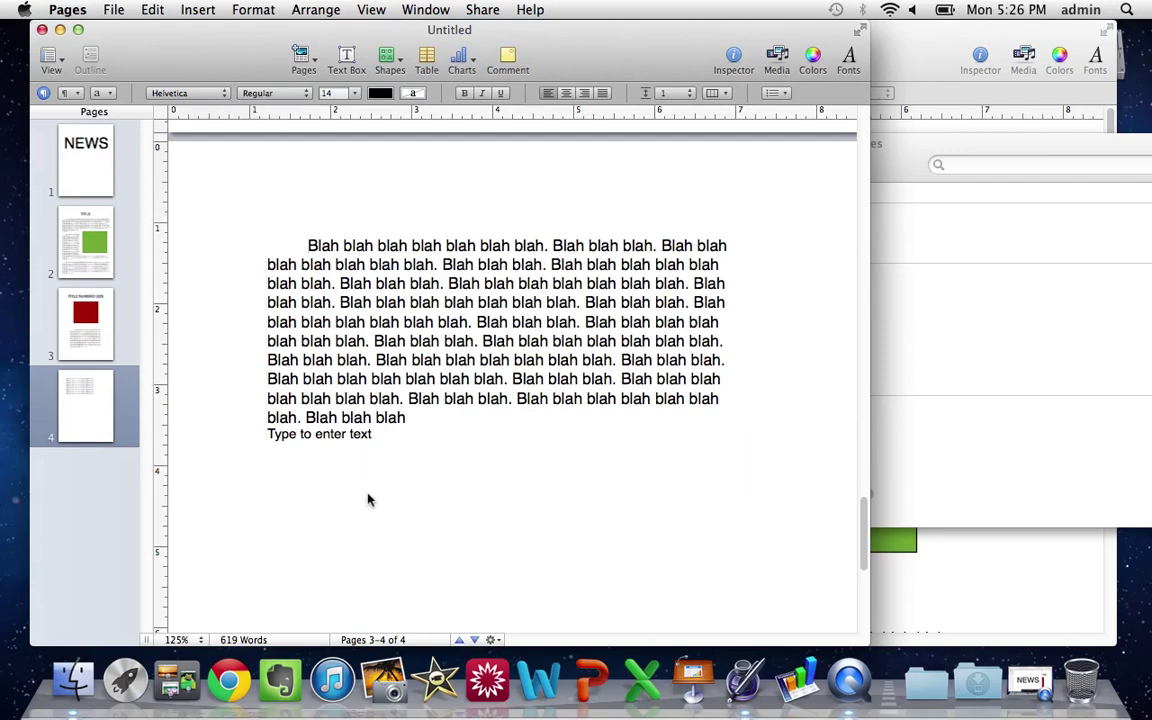
Readjust the page 2 article box to 7.38 × 8.71 in so its paragraph ends cleanly
{"action": "scroll", "coordinate": [366, 497], "scroll_direction": "up", "scroll_amount": 15}
{"action": "scroll", "coordinate": [368, 499], "scroll_direction": "up", "scroll_amount": 1}
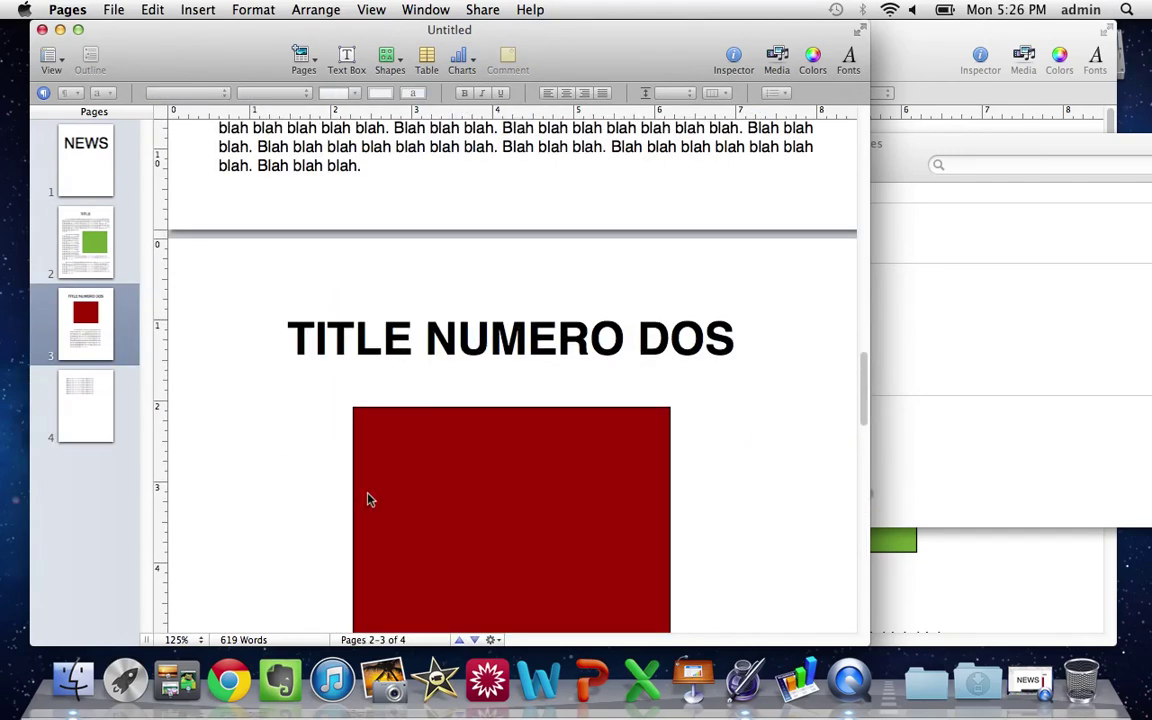
{"action": "left_click", "coordinate": [374, 171]}
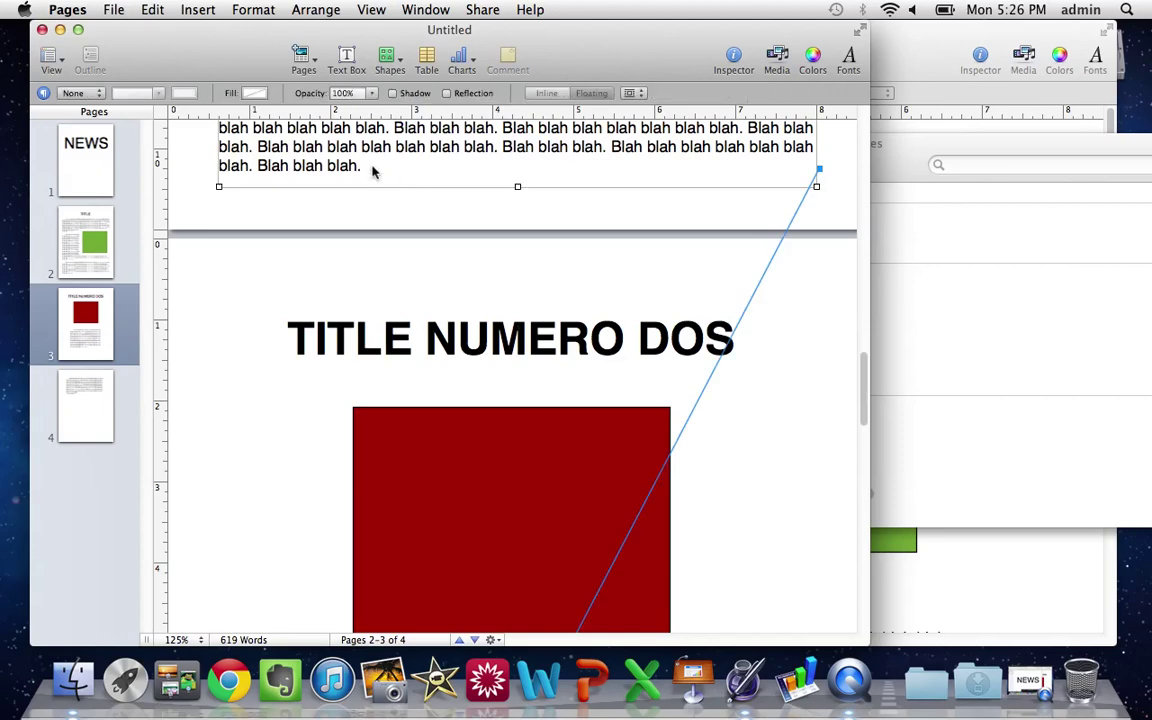
{"action": "scroll", "coordinate": [503, 184], "scroll_direction": "up", "scroll_amount": 12}
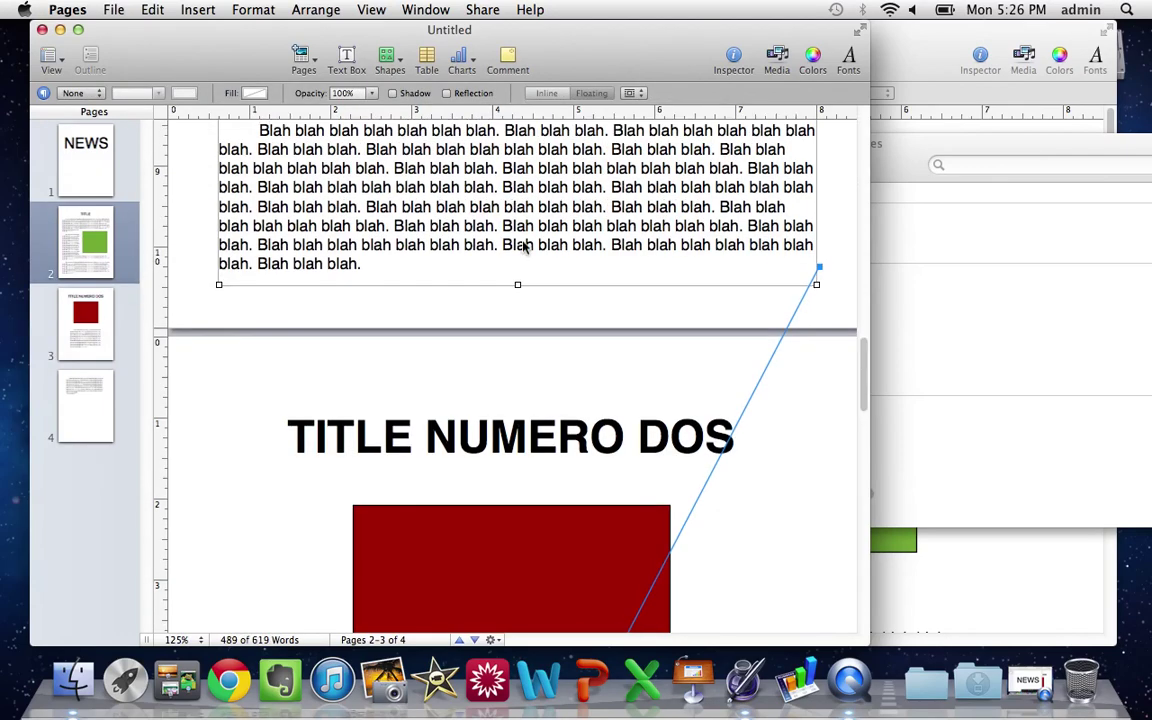
{"action": "left_click_drag", "start_coordinate": [517, 286], "coordinate": [509, 233]}
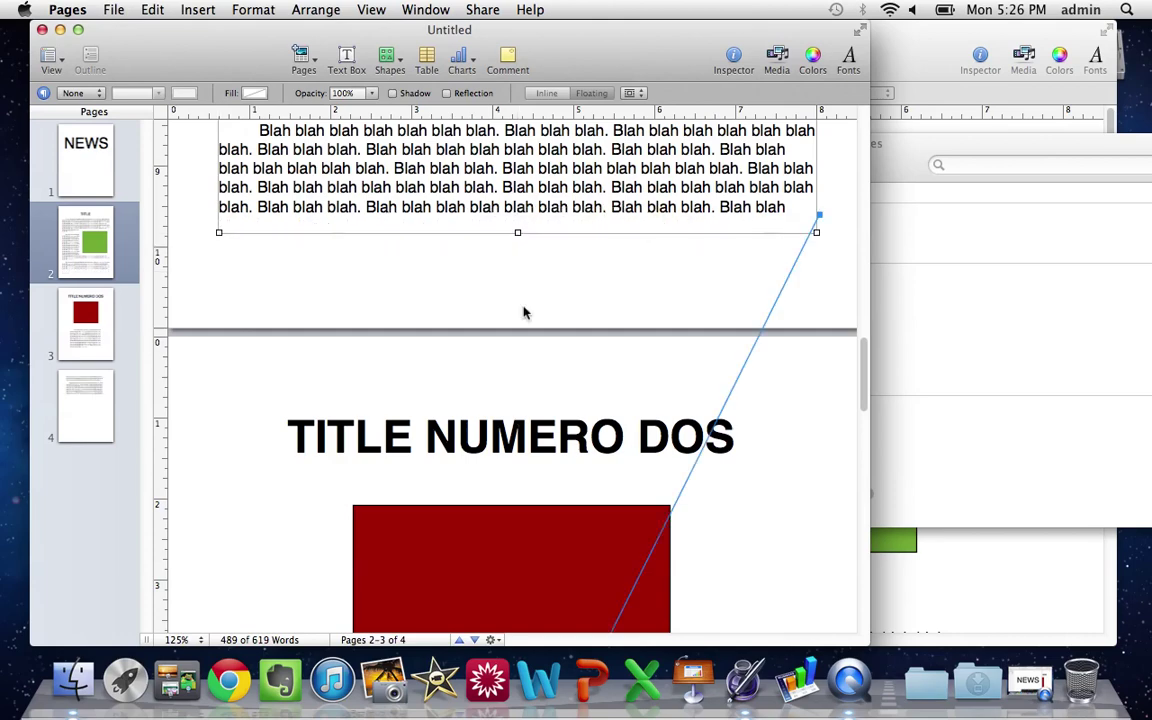
{"action": "scroll", "coordinate": [524, 314], "scroll_direction": "down", "scroll_amount": 20}
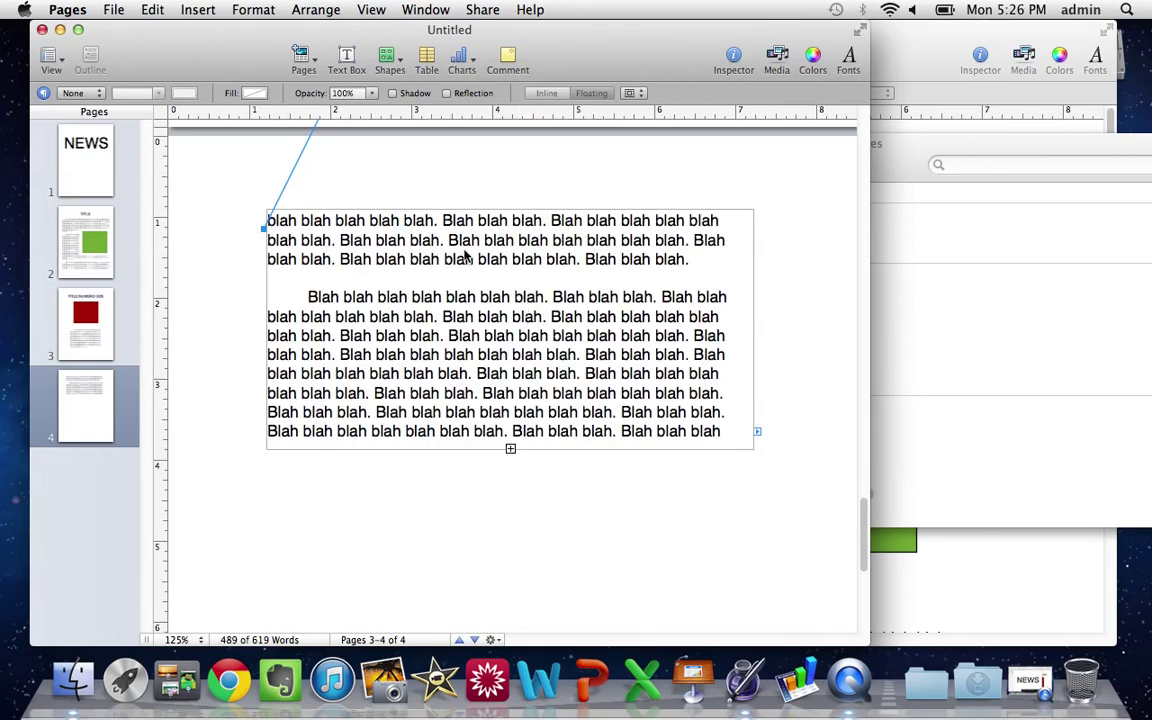
{"action": "scroll", "coordinate": [512, 240], "scroll_direction": "up", "scroll_amount": 10}
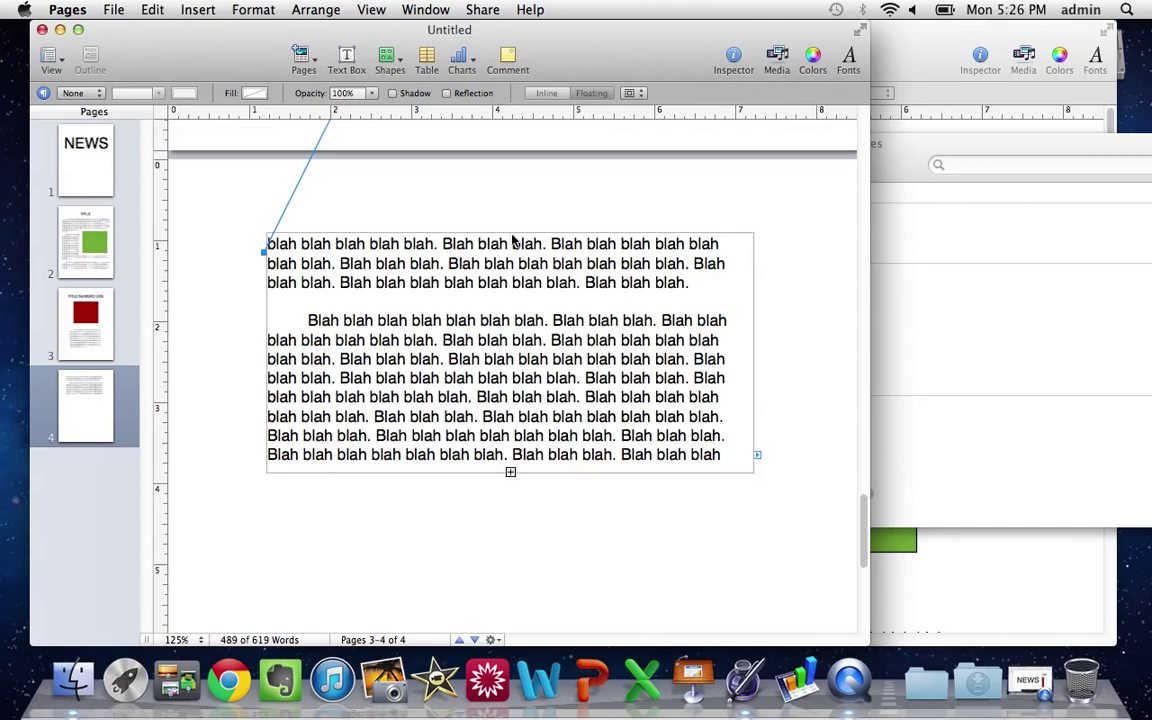
{"action": "scroll", "coordinate": [512, 240], "scroll_direction": "up", "scroll_amount": 3}
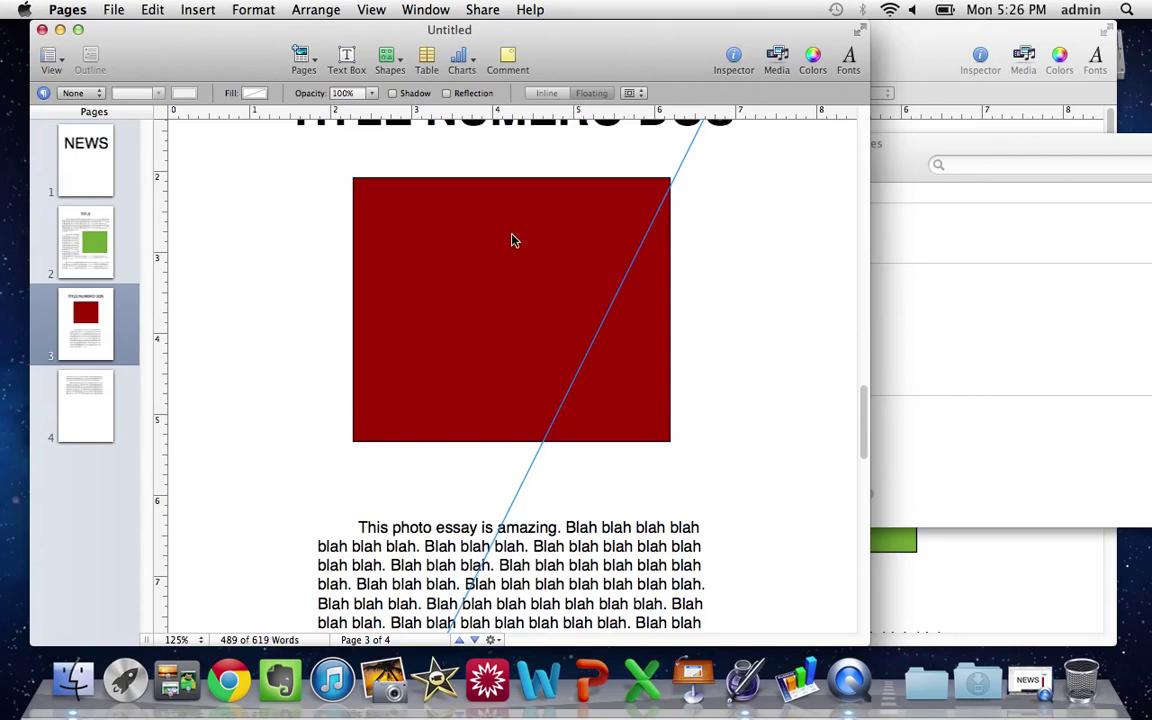
{"action": "scroll", "coordinate": [512, 240], "scroll_direction": "up", "scroll_amount": 7}
{"action": "scroll", "coordinate": [512, 240], "scroll_direction": "up", "scroll_amount": 5}
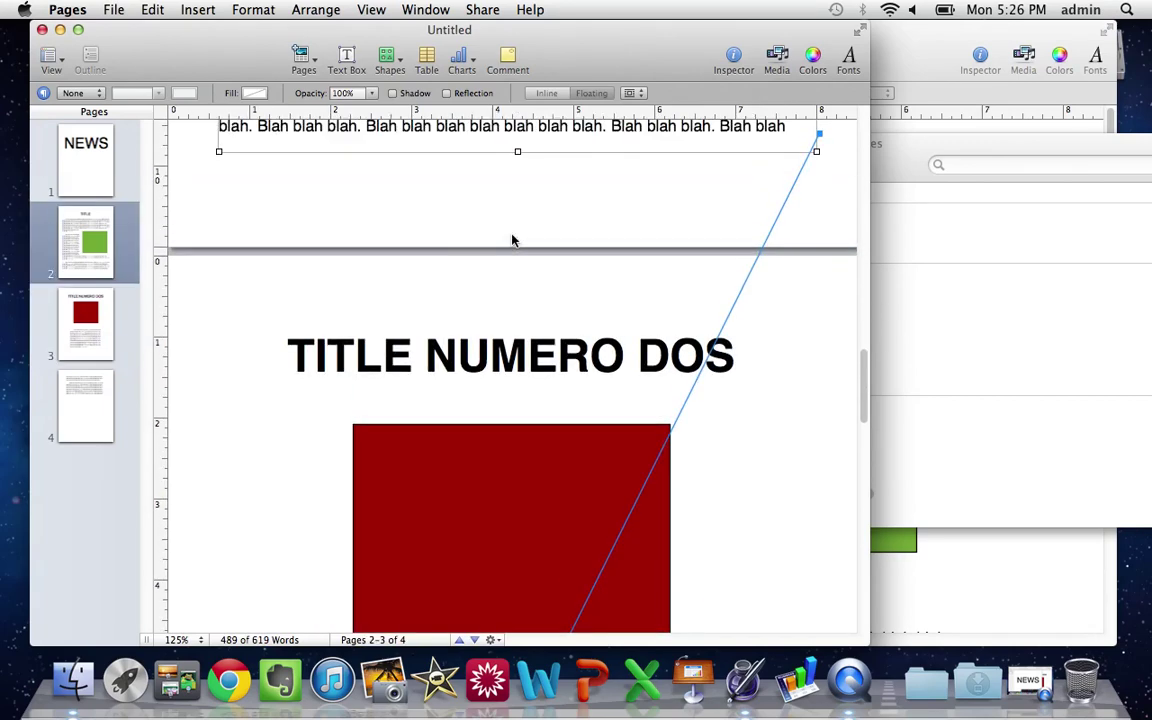
{"action": "scroll", "coordinate": [513, 242], "scroll_direction": "up", "scroll_amount": 2}
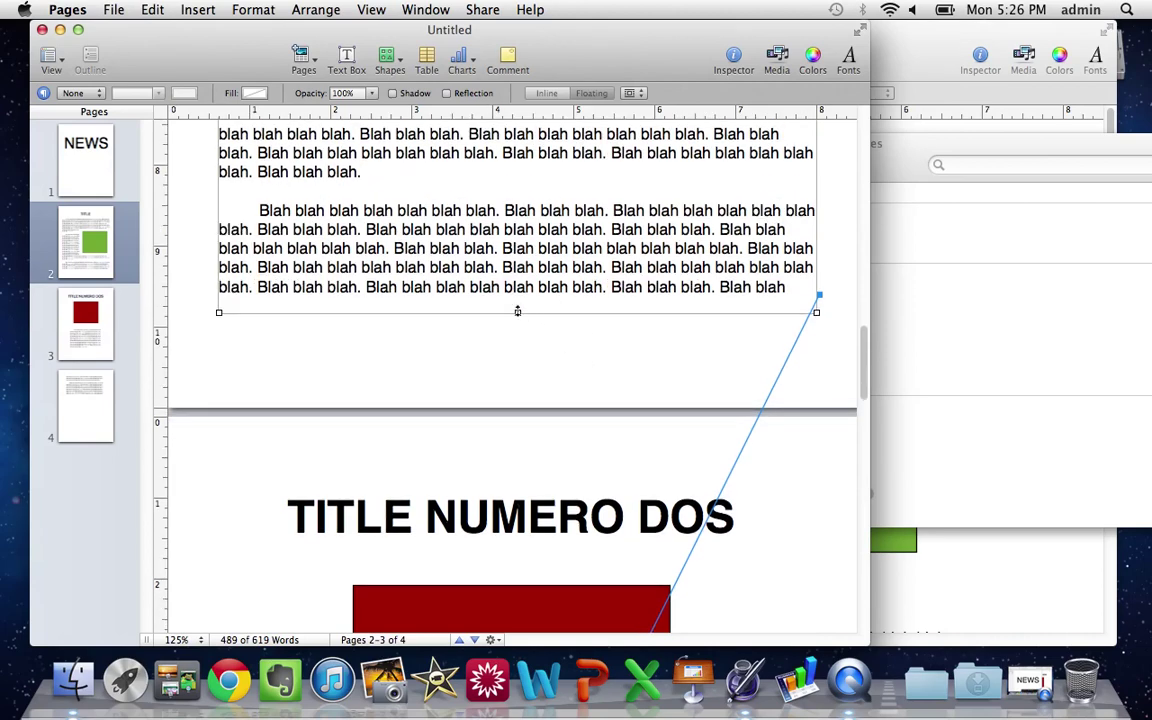
{"action": "left_click_drag", "start_coordinate": [518, 312], "coordinate": [514, 360]}
{"action": "left_click_drag", "start_coordinate": [516, 349], "coordinate": [517, 360]}
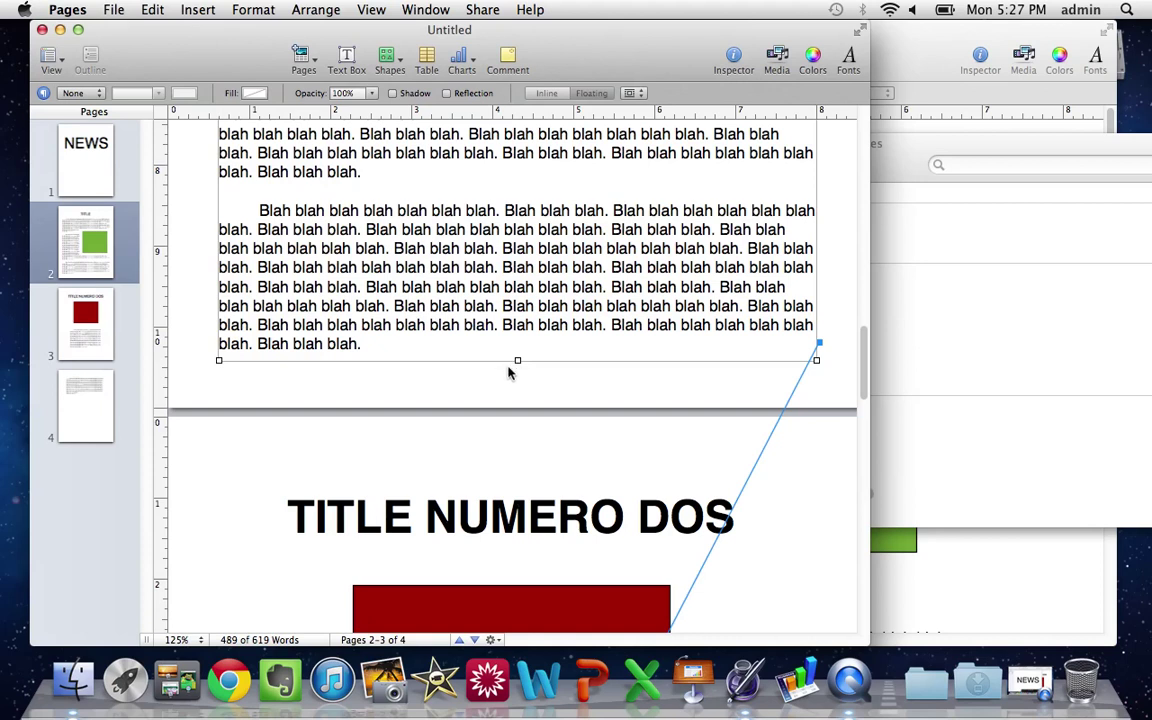
Add a new text box on page 2 containing the word BLAH
{"action": "left_click", "coordinate": [499, 386]}
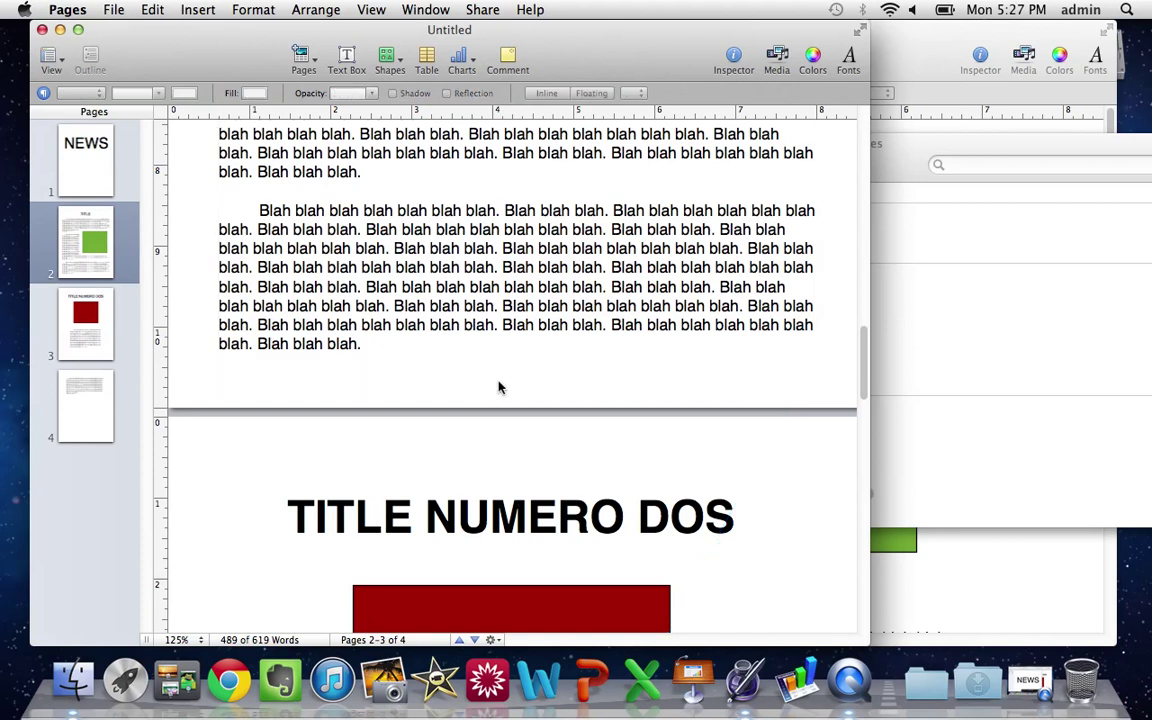
{"action": "left_click", "coordinate": [347, 57]}
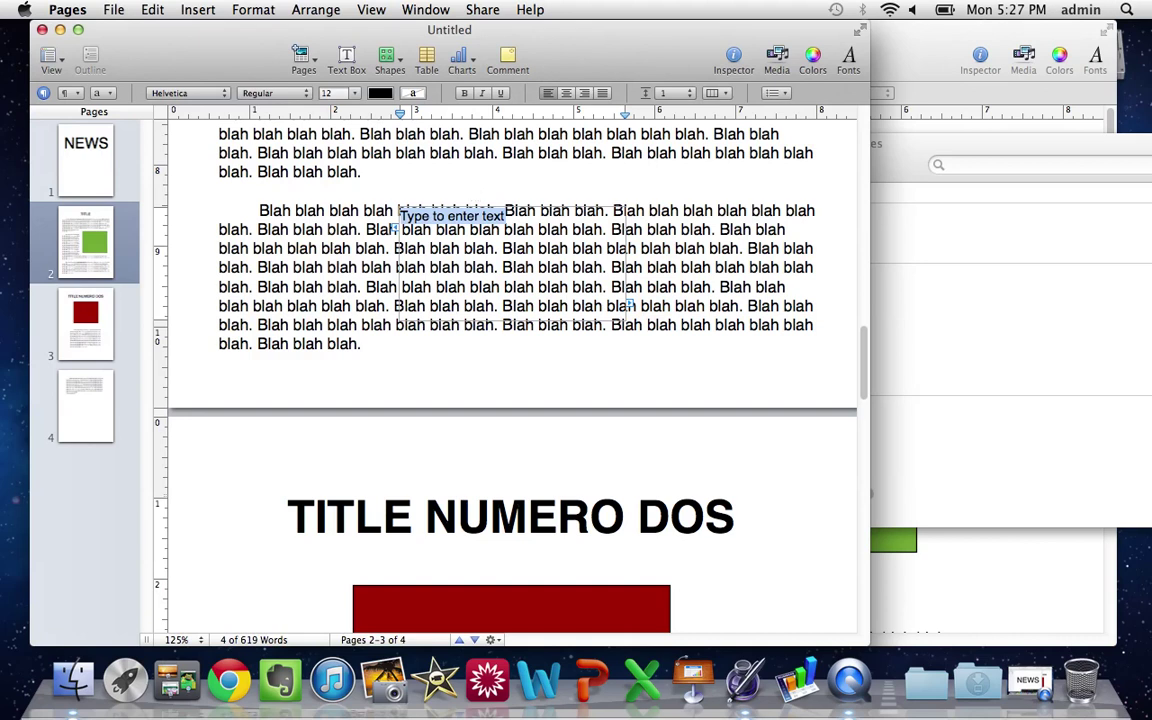
{"action": "type", "text": "BLAH"}
{"action": "left_click", "coordinate": [430, 231]}
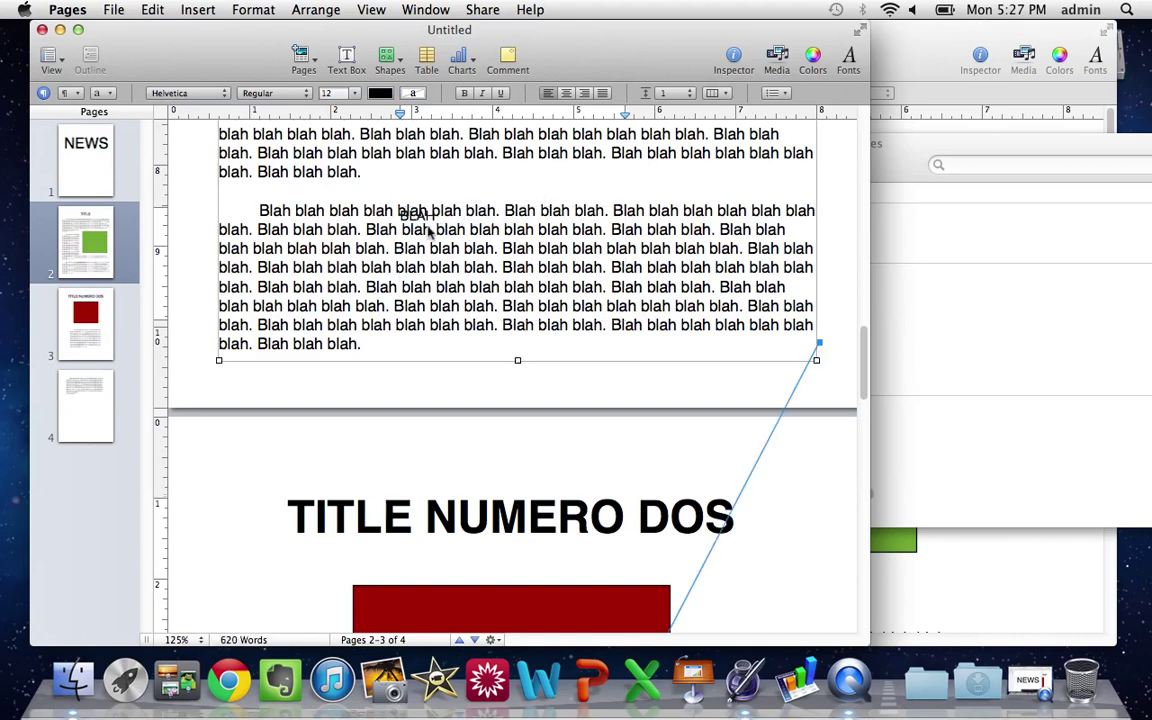
Shrink the BLAH box to about 2.78 in wide and place it below the final paragraph
{"action": "left_click_drag", "start_coordinate": [419, 213], "coordinate": [598, 305]}
{"action": "left_click_drag", "start_coordinate": [802, 405], "coordinate": [795, 339]}
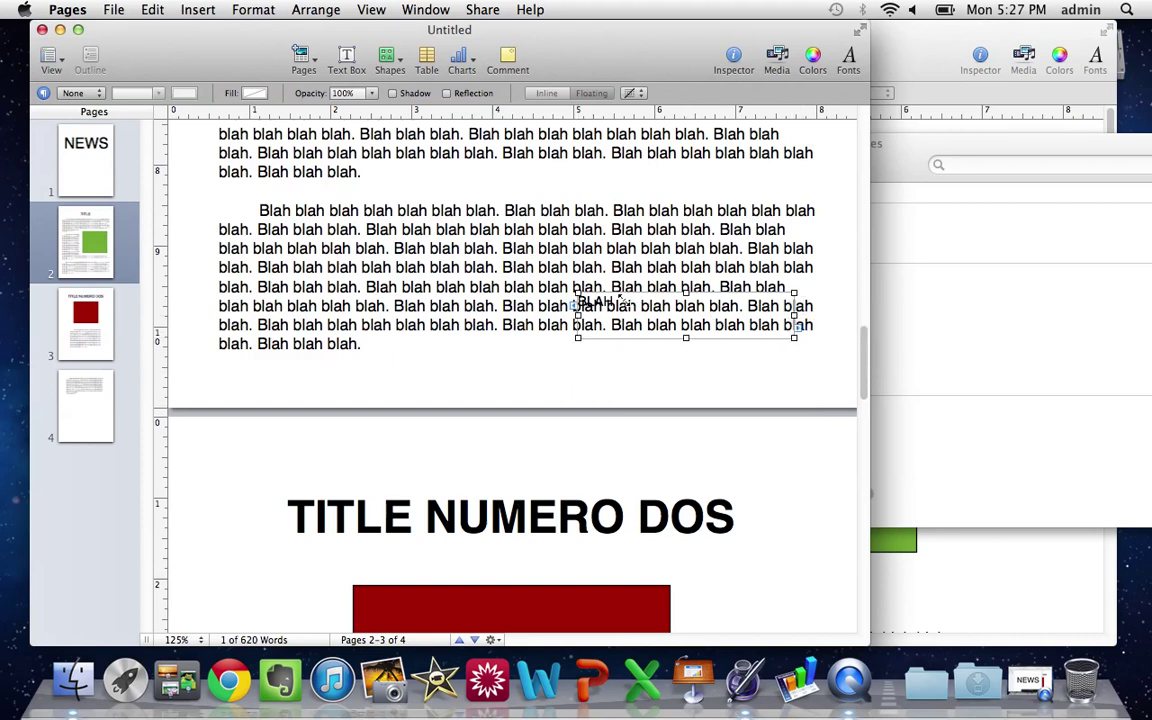
{"action": "left_click_drag", "start_coordinate": [616, 308], "coordinate": [625, 360]}
{"action": "left_click", "coordinate": [620, 360]}
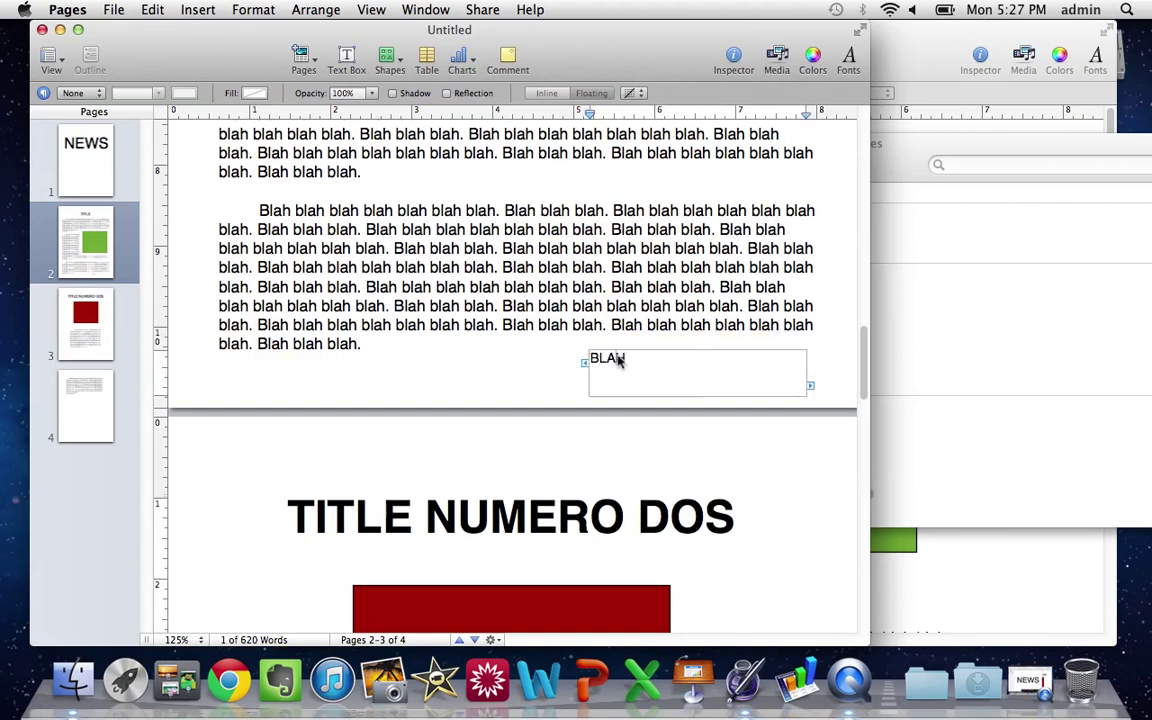
Make the word BLAH in the label bold and italic
{"action": "double_click", "coordinate": [641, 360]}
{"action": "left_click", "coordinate": [641, 362]}
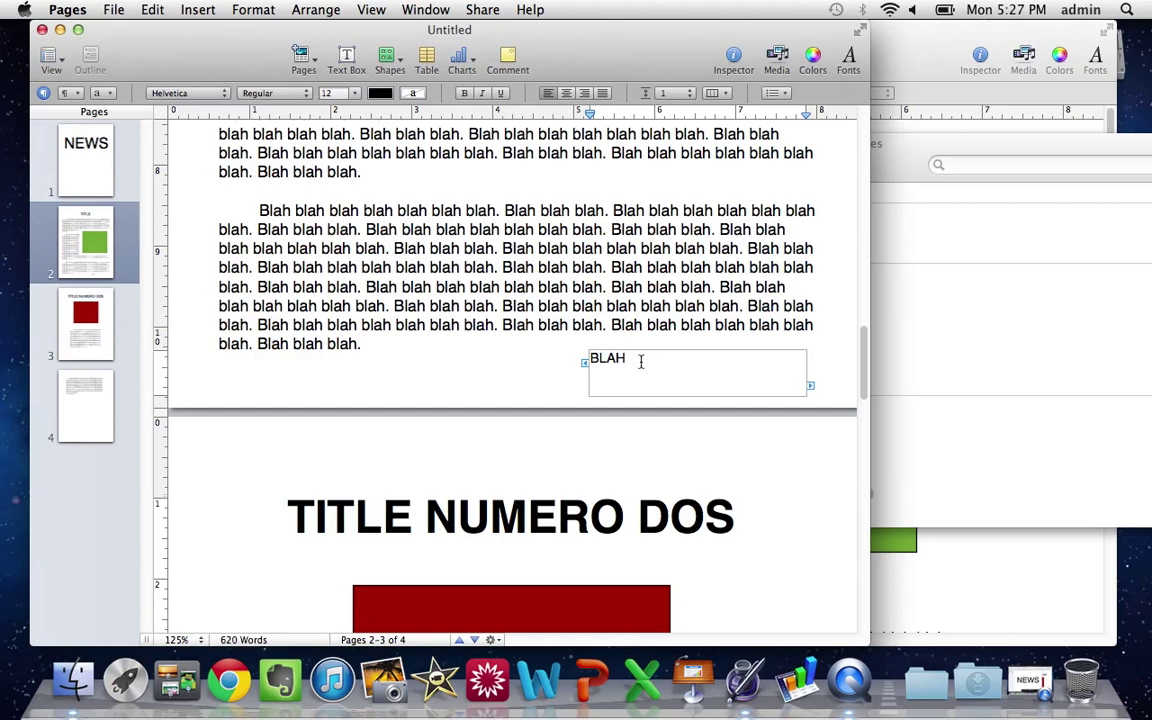
{"action": "double_click", "coordinate": [641, 362]}
{"action": "key", "text": "super+b"}
{"action": "key", "text": "super+i"}
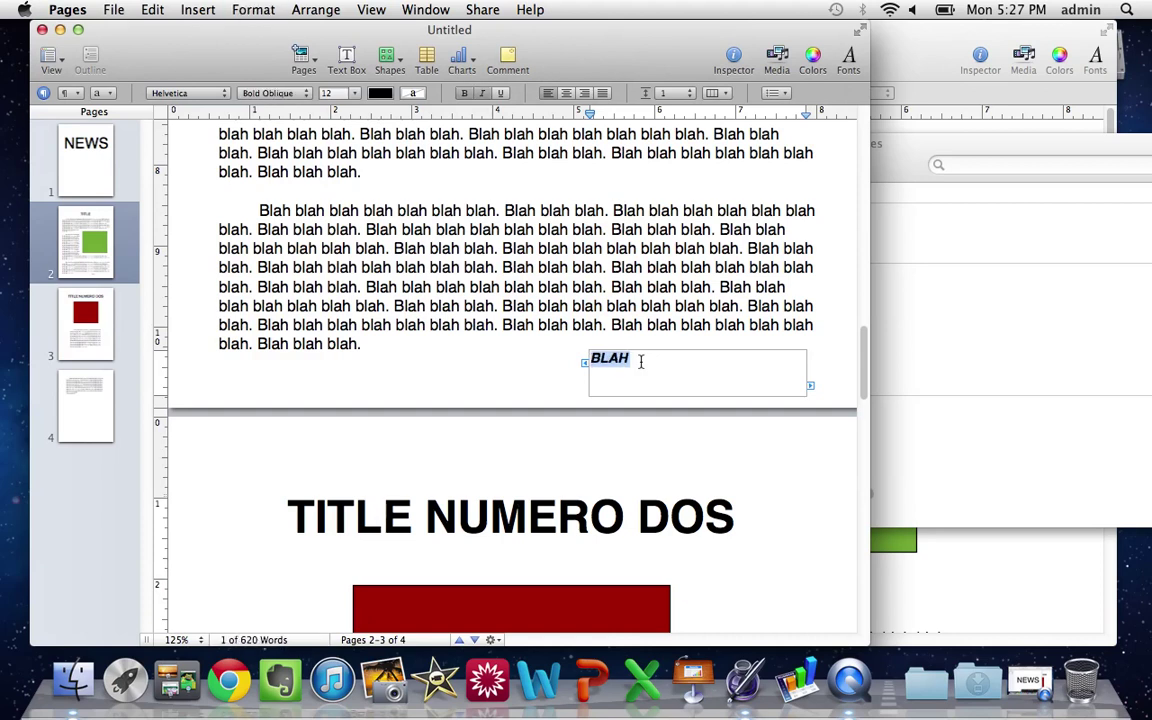
Extend the label to read 'SEE: BLAH, PG. 4' and move it further right
{"action": "left_click", "coordinate": [630, 358]}
{"action": "type", "text": "SEE:"}
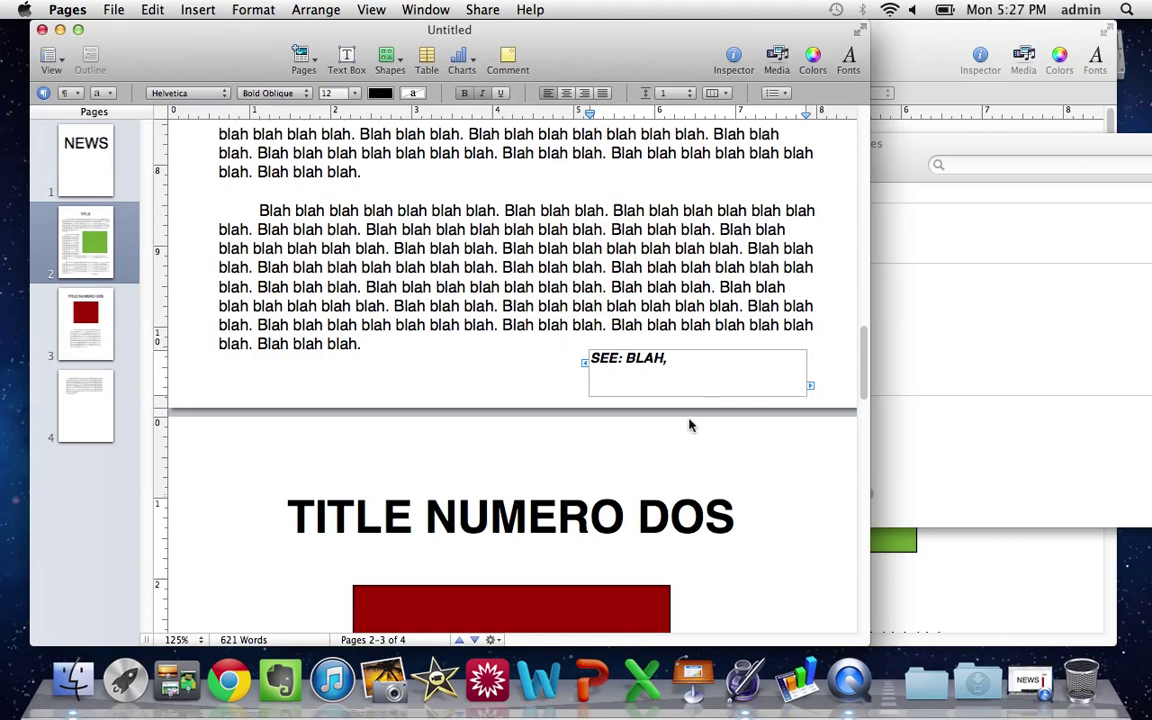
{"action": "type", "text": "PG. 4"}
{"action": "left_click", "coordinate": [515, 378]}
{"action": "left_click_drag", "start_coordinate": [643, 356], "coordinate": [714, 367]}
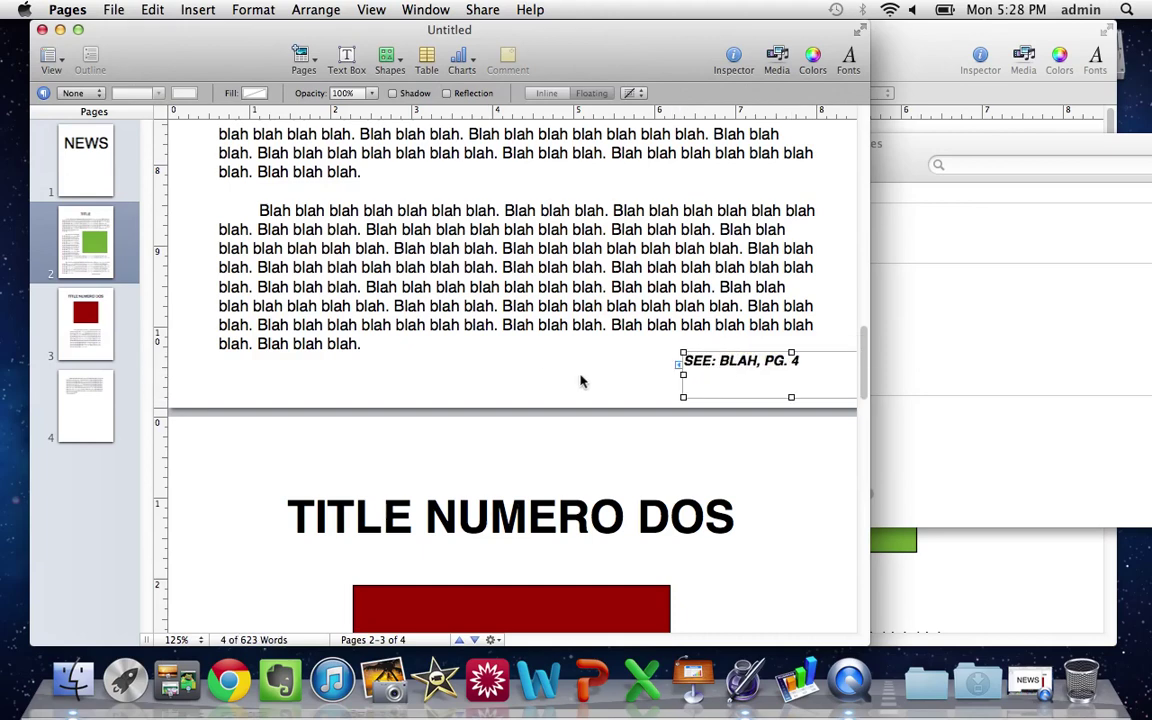
Shift page 4's continued article text box slightly to the left
{"action": "scroll", "coordinate": [537, 373], "scroll_direction": "down", "scroll_amount": 6}
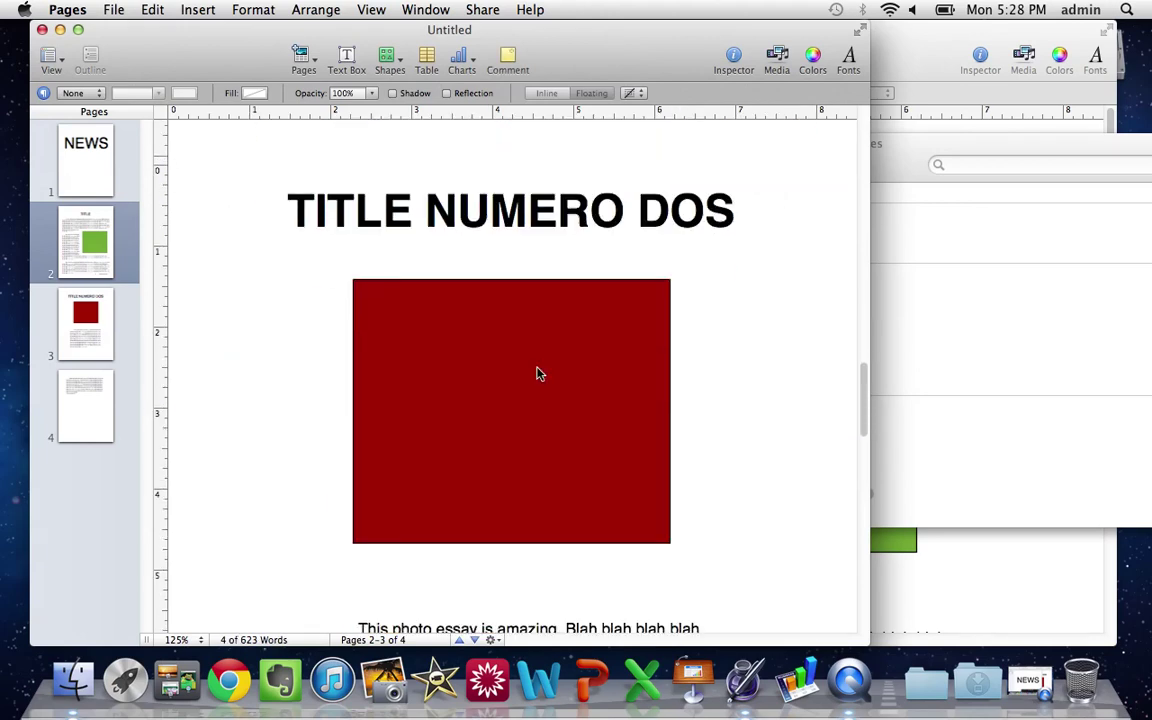
{"action": "scroll", "coordinate": [537, 373], "scroll_direction": "down", "scroll_amount": 15}
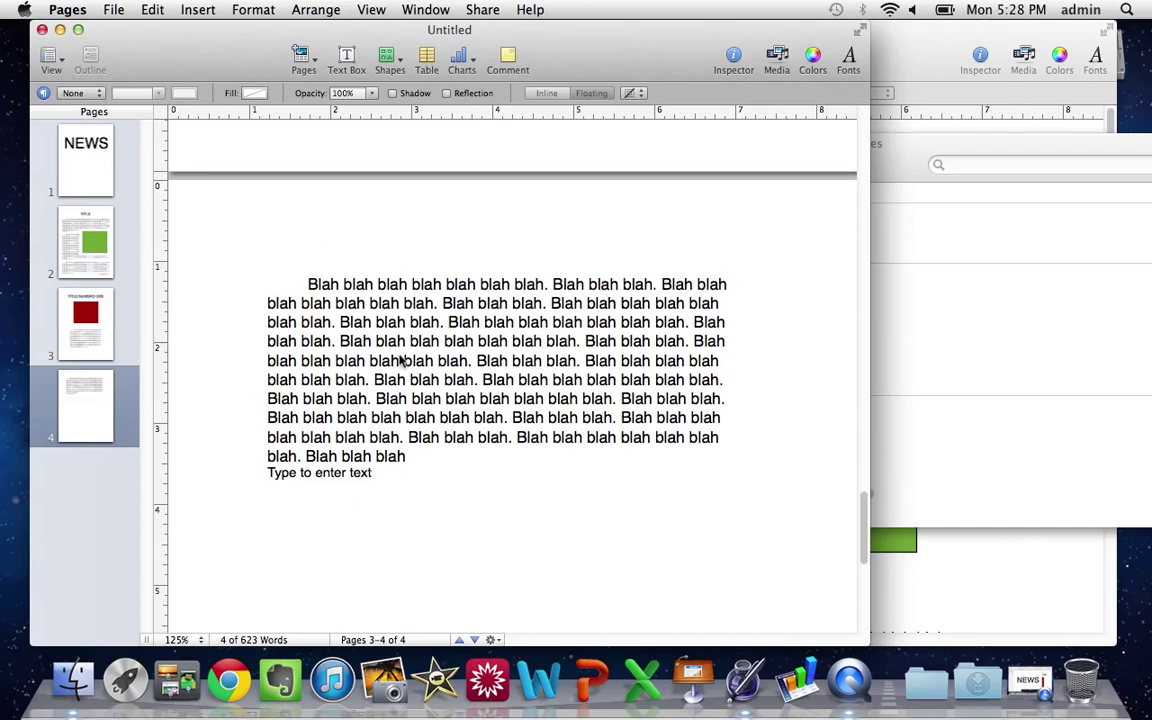
{"action": "left_click_drag", "start_coordinate": [399, 361], "coordinate": [342, 357]}
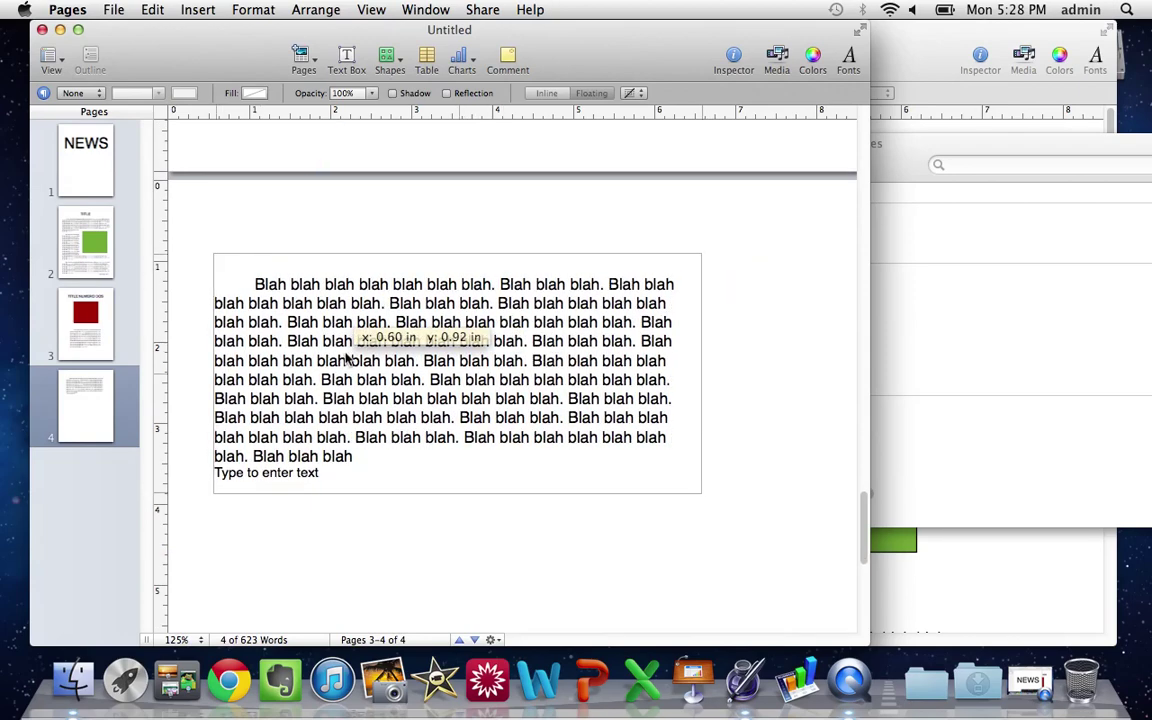
{"action": "left_click", "coordinate": [285, 231]}
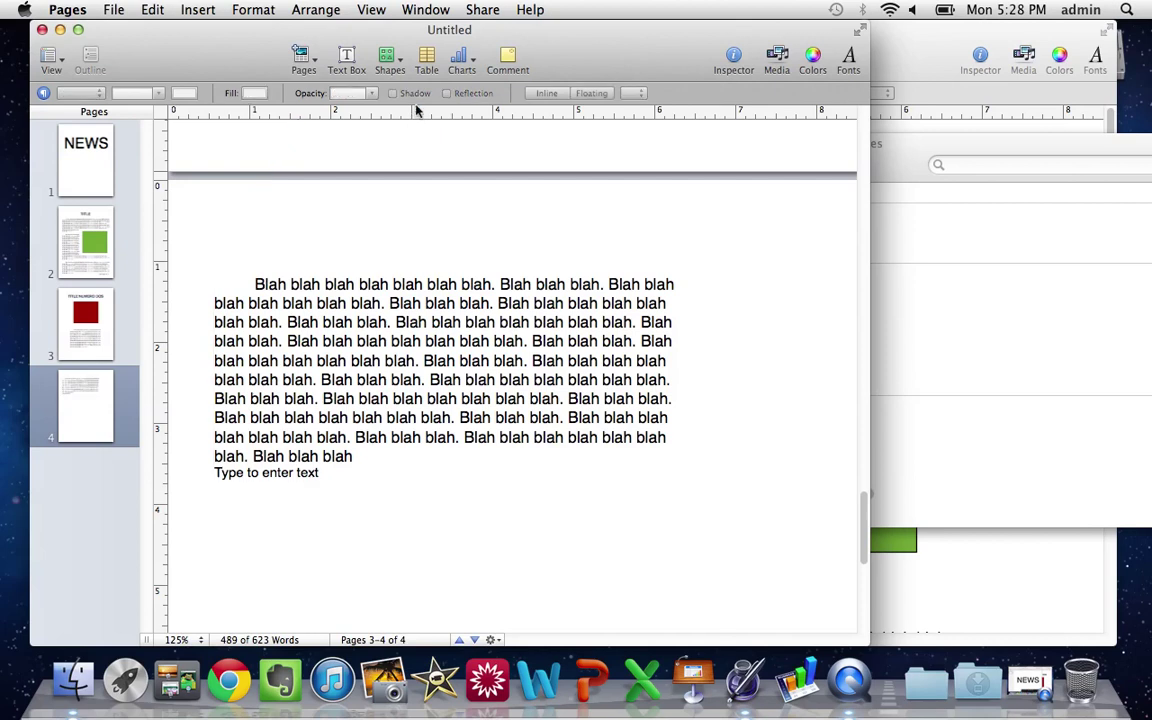
Insert a new empty text box and move it to the top of page 4
{"action": "left_click", "coordinate": [346, 60]}
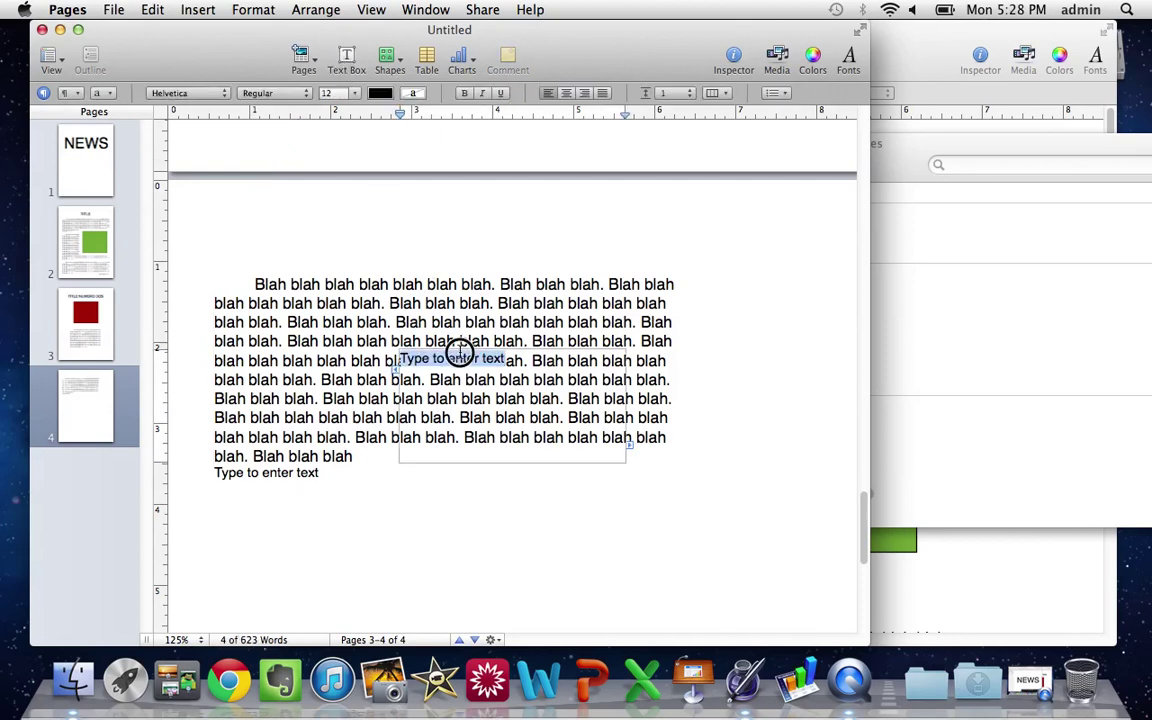
{"action": "left_click", "coordinate": [668, 442]}
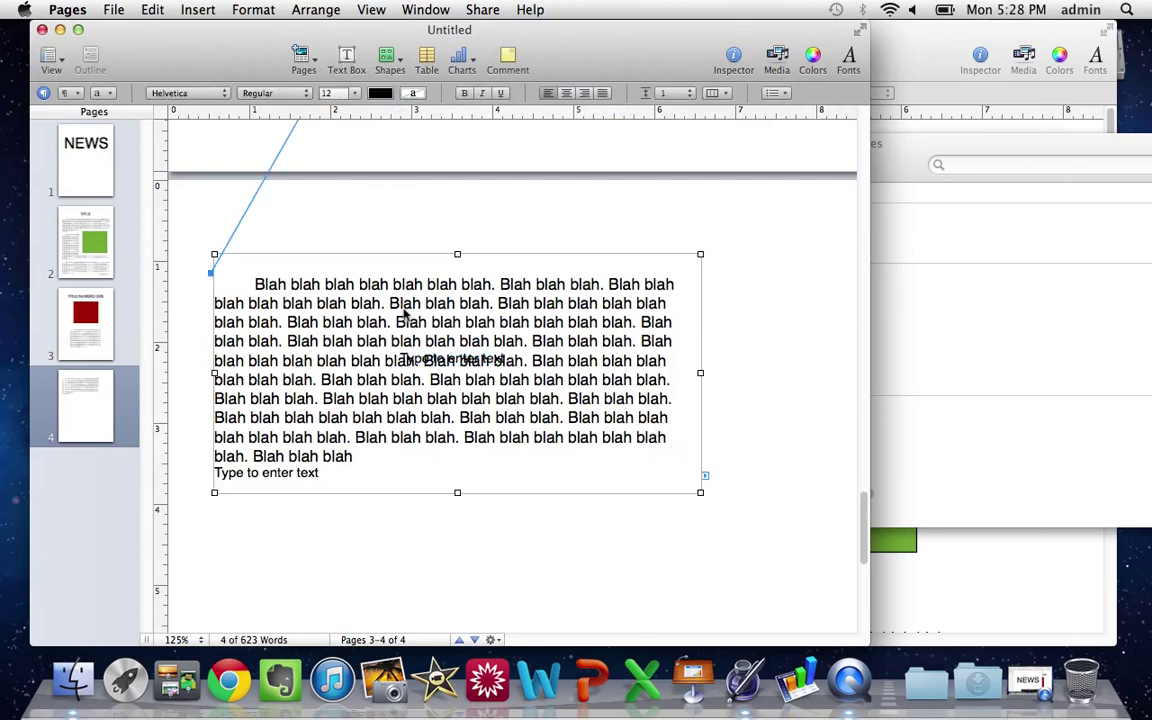
{"action": "left_click", "coordinate": [476, 350]}
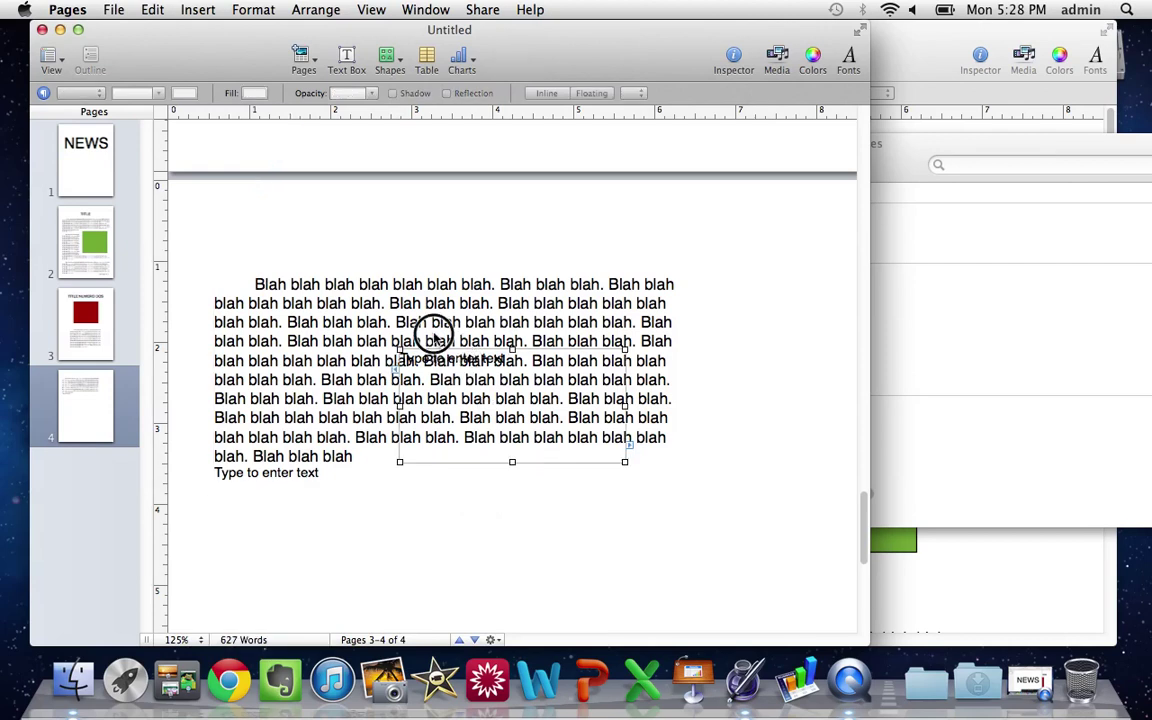
{"action": "left_click_drag", "start_coordinate": [432, 329], "coordinate": [272, 238]}
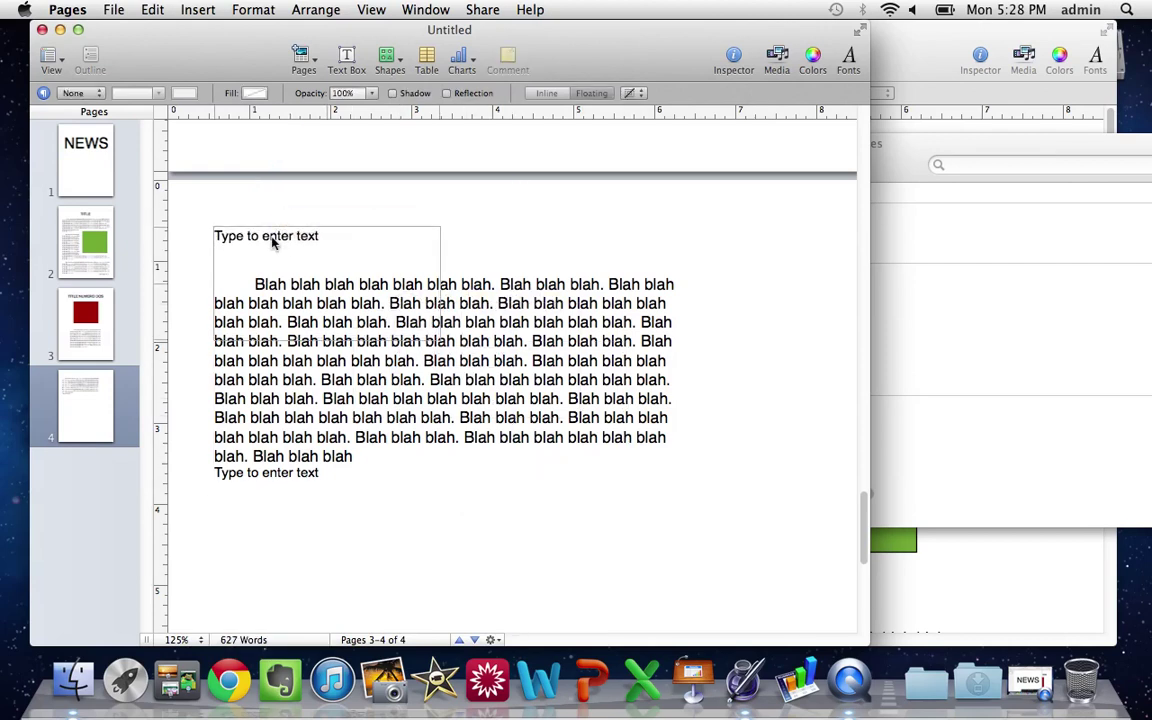
Type 'BLAH, CONTINUED FROM PG. 2' in the page 4 box, make it bold italic, nudge it down
{"action": "left_click", "coordinate": [267, 238]}
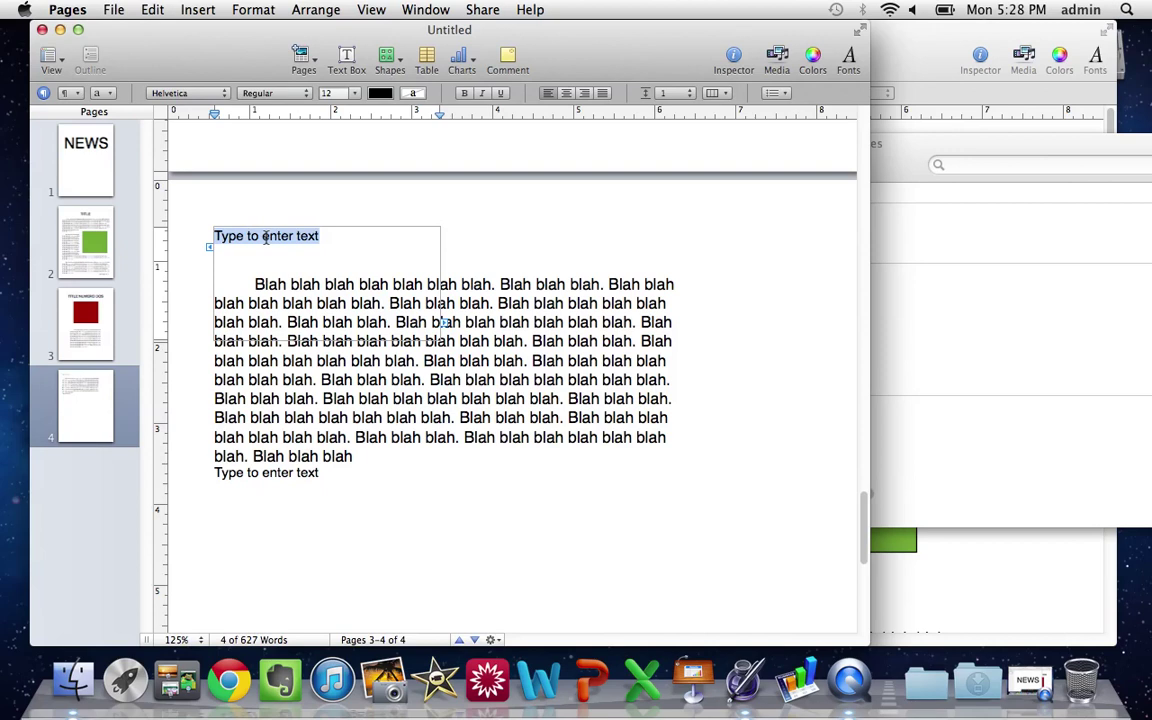
{"action": "type", "text": "BLAH"}
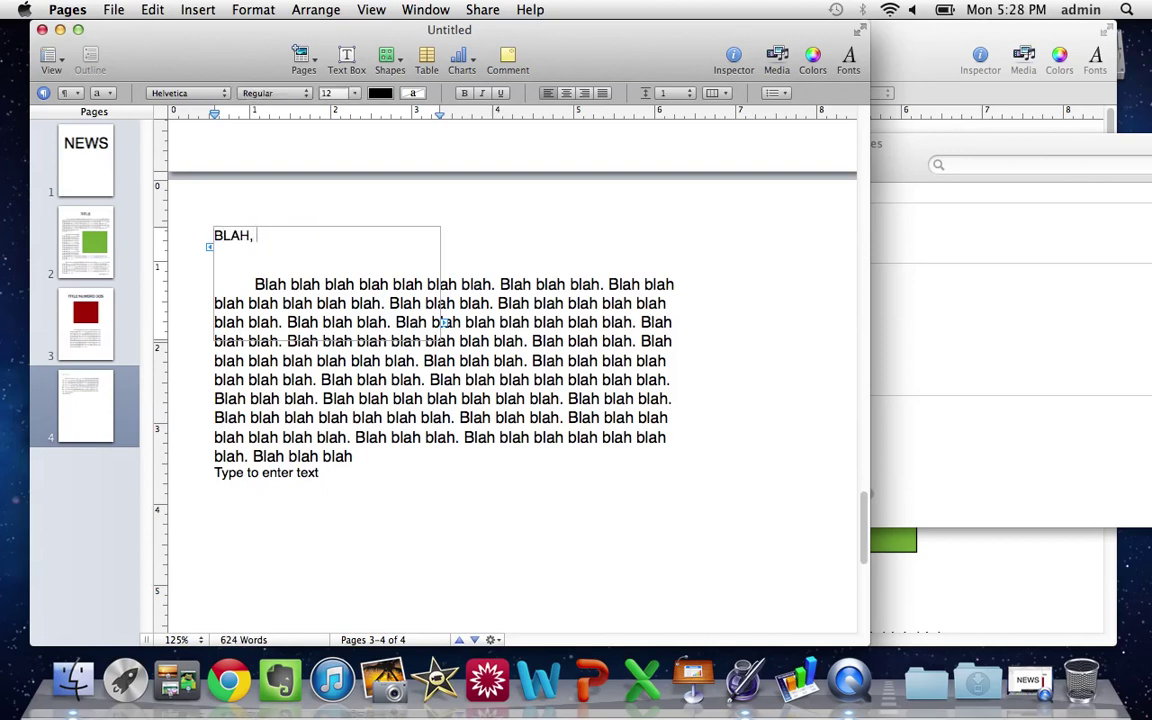
{"action": "type", "text": ", CONTINUED"}
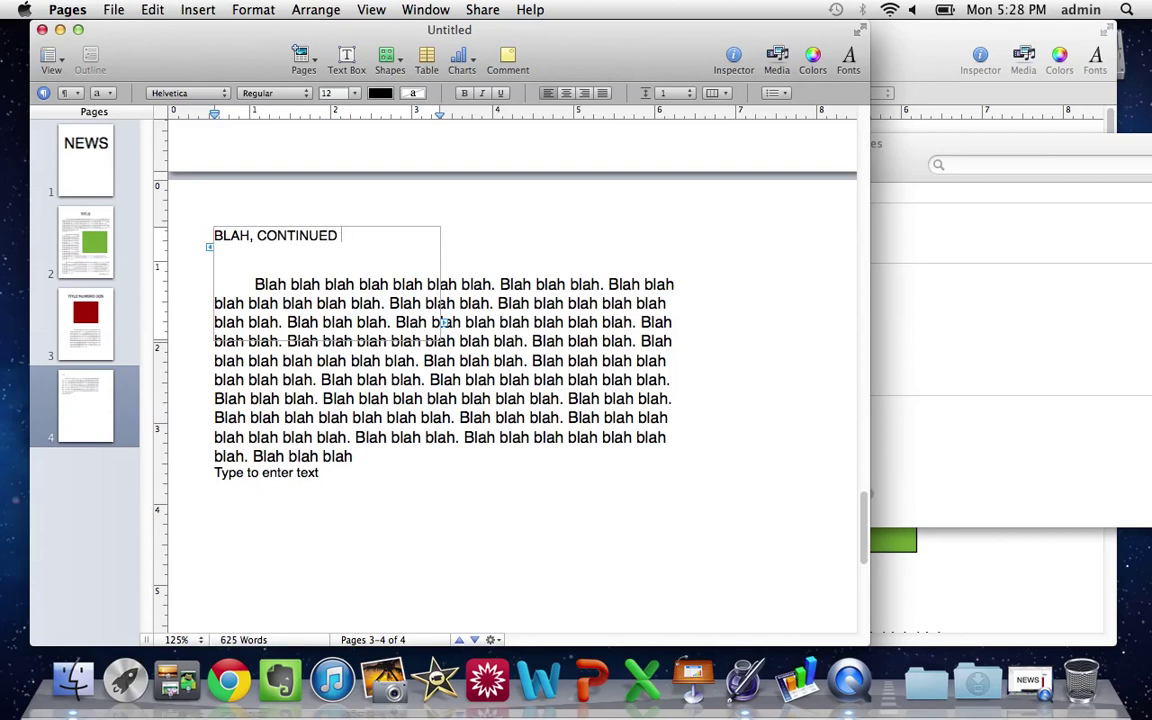
{"action": "type", "text": " FROM PG. 2"}
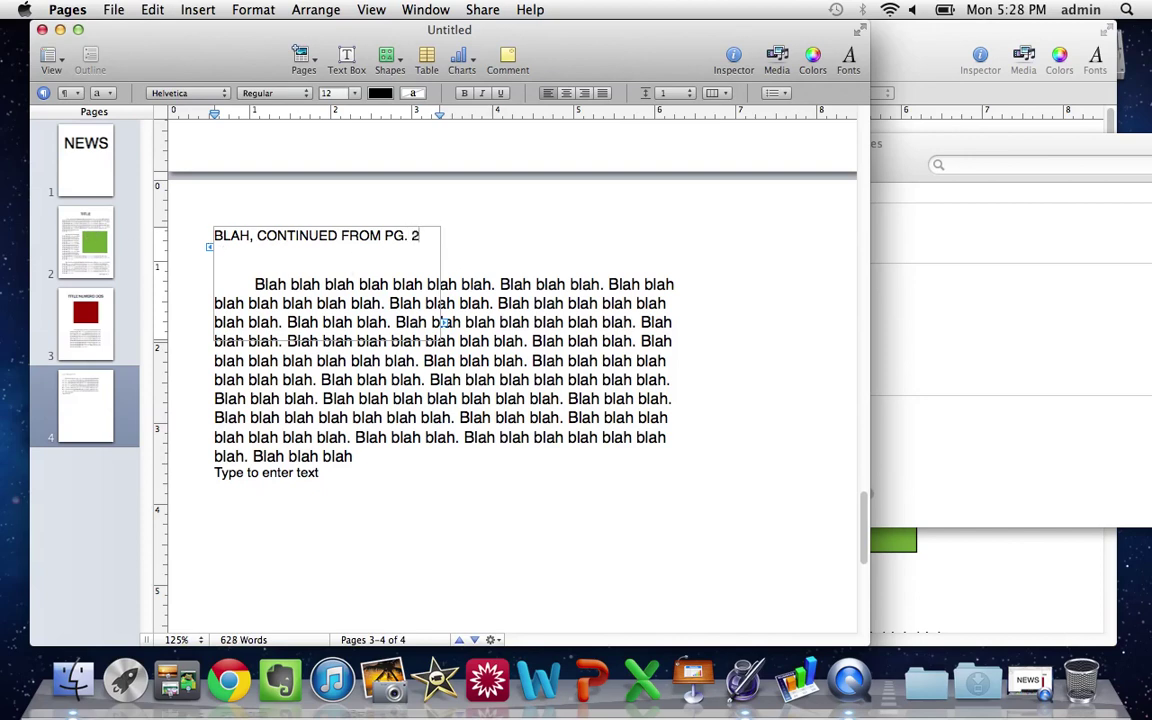
{"action": "key", "text": "shift+super+Left"}
{"action": "key", "text": "super+b"}
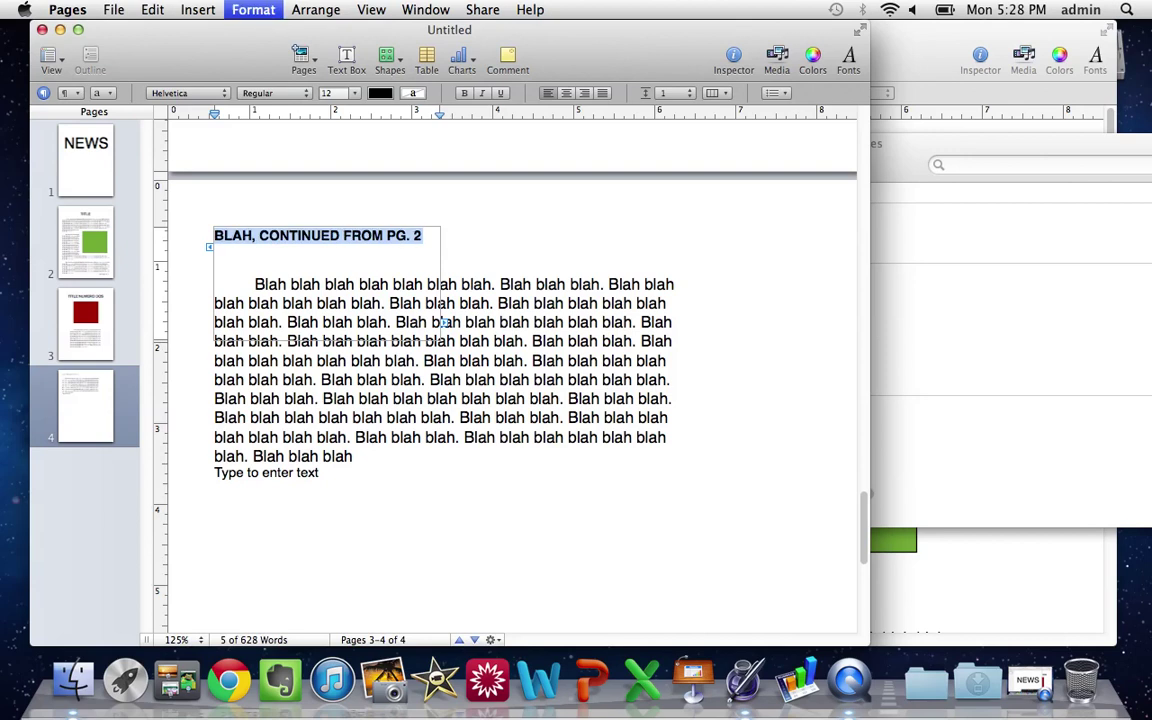
{"action": "key", "text": "super+i"}
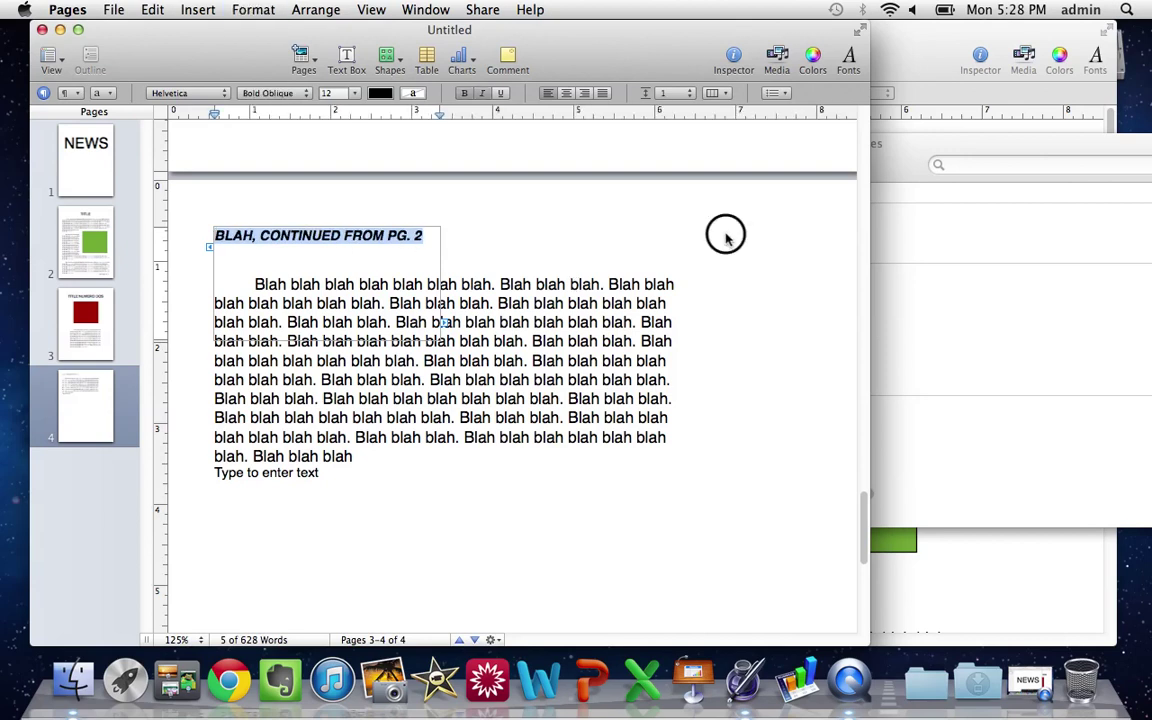
{"action": "left_click", "coordinate": [571, 257]}
{"action": "left_click_drag", "start_coordinate": [356, 247], "coordinate": [355, 257]}
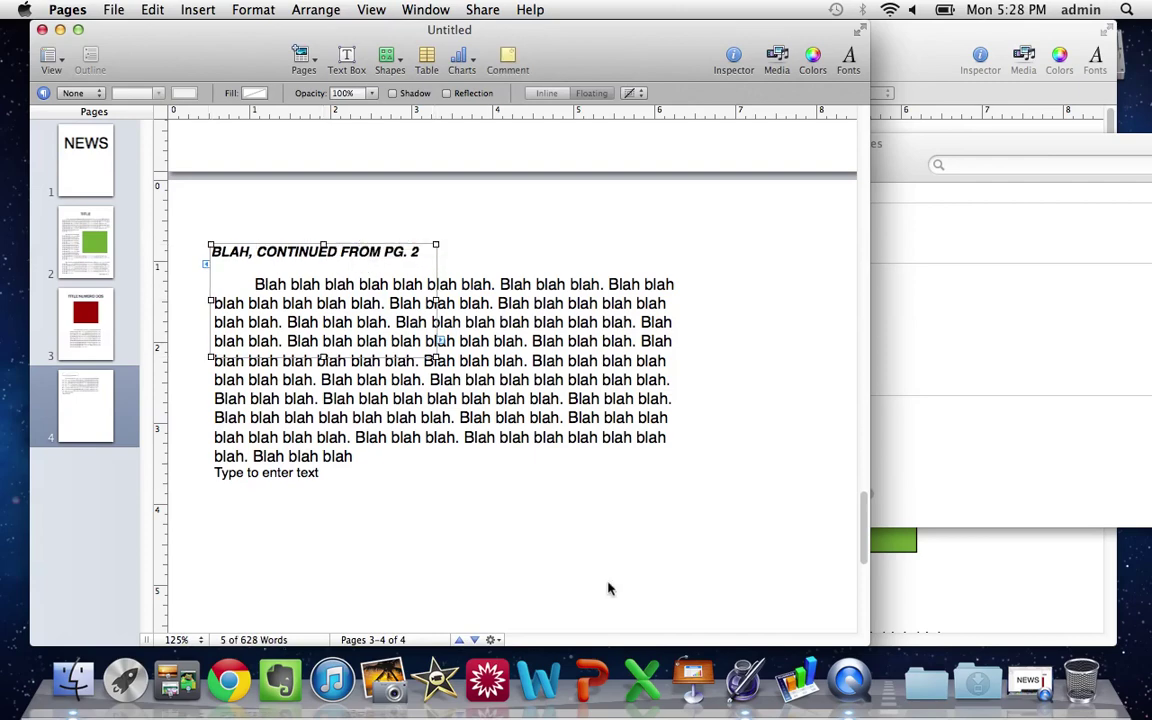